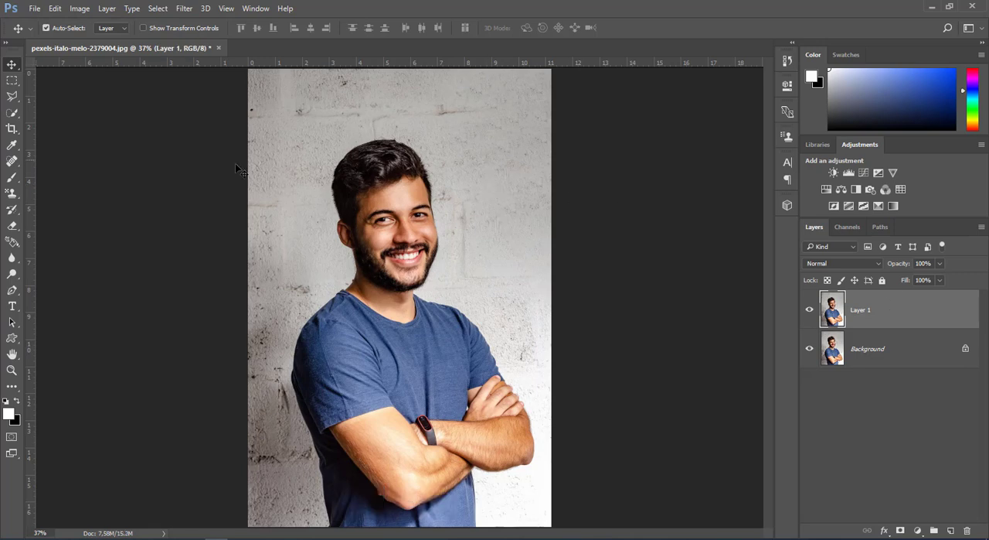
# Step: Select the man's head and neck with the Quick Selection tool and copy the selection to a new layer
pyautogui.click(12, 113)
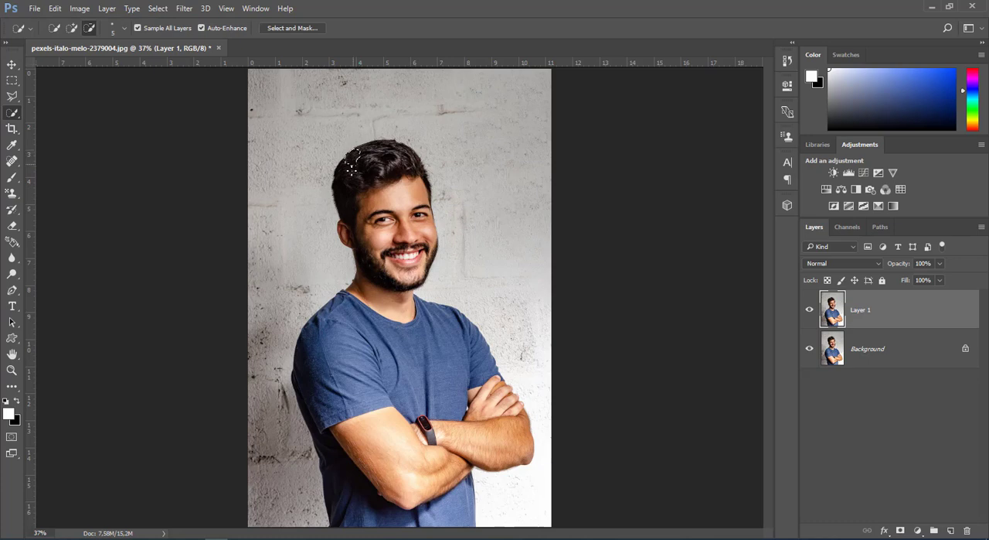
pyautogui.moveTo(352, 163)
pyautogui.mouseDown()
pyautogui.moveTo(363, 159)
pyautogui.moveTo(398, 228)
pyautogui.moveTo(371, 261)
pyautogui.mouseUp()
pyautogui.scroll(2, 361, 248)
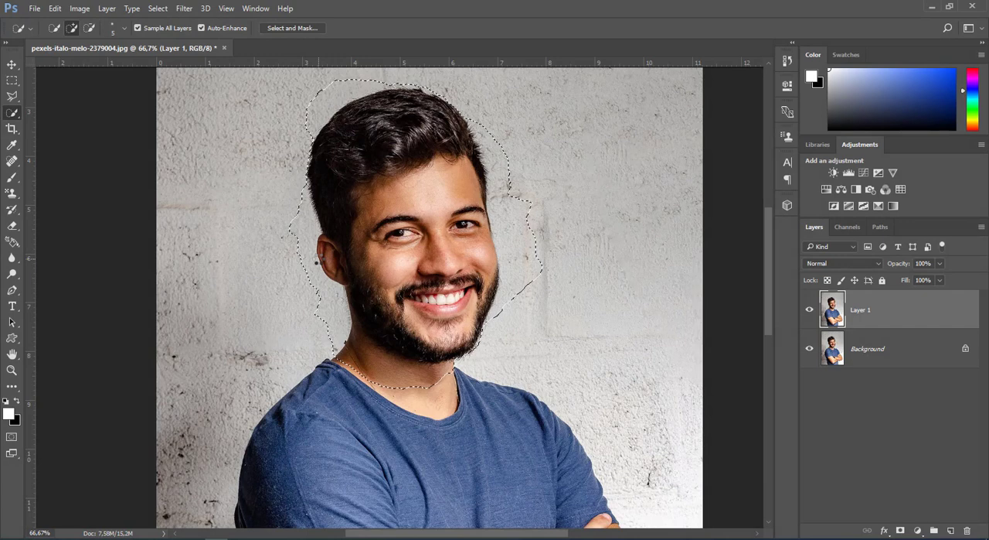
pyautogui.rightClick(389, 262)
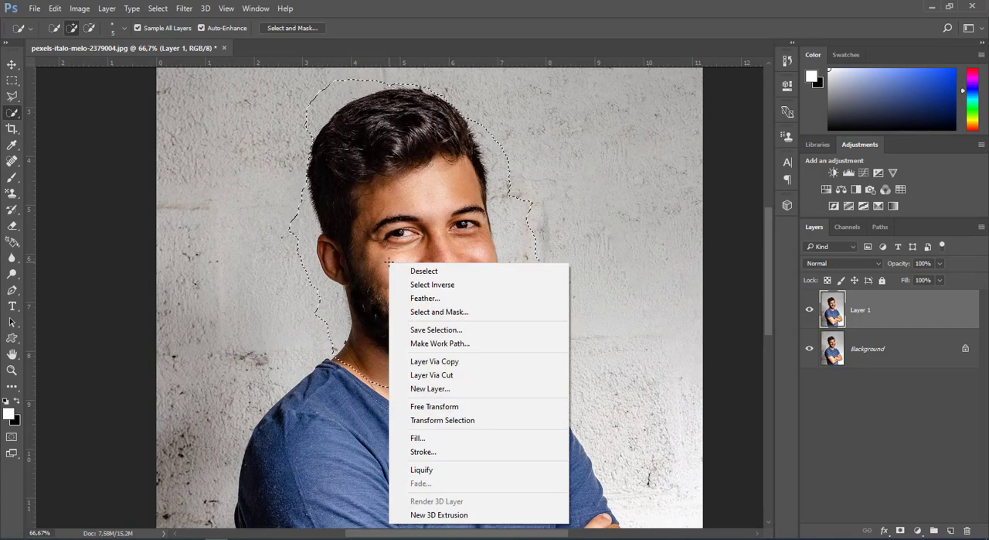
pyautogui.click(433, 361)
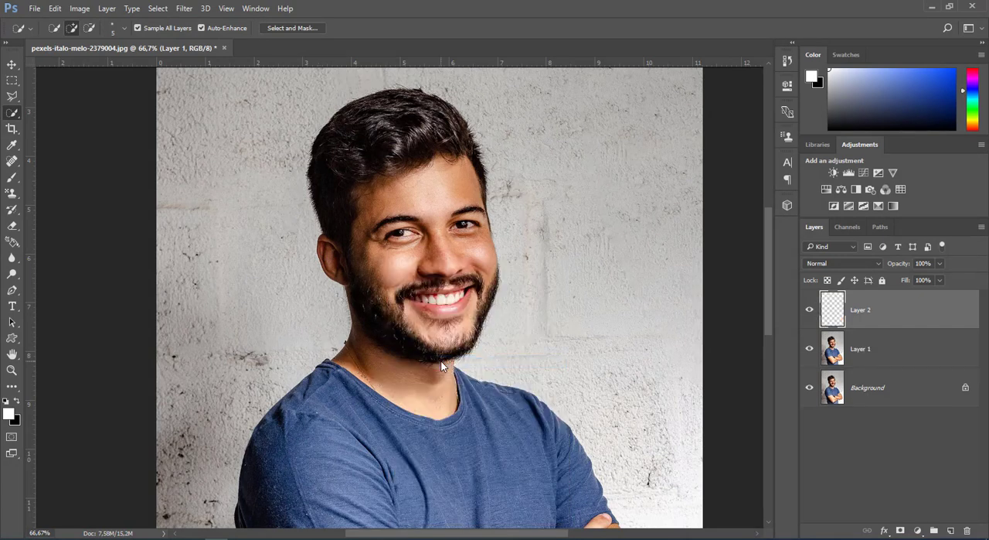
# Step: Set the layer thumbnails to small and temporarily hide Layer 1 and the Background to check the head cutout
pyautogui.rightClick(848, 421)
pyautogui.click(859, 442)
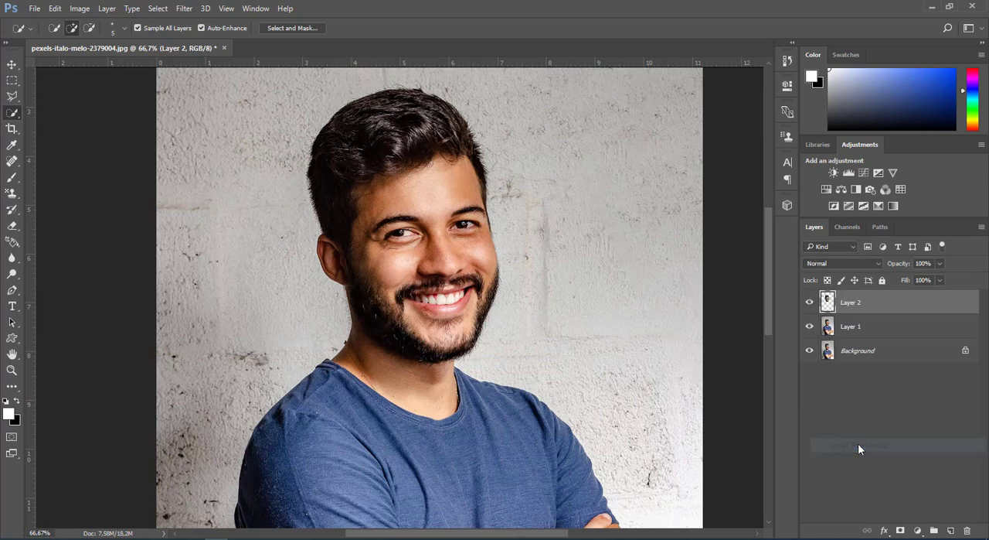
pyautogui.click(810, 328)
pyautogui.click(809, 352)
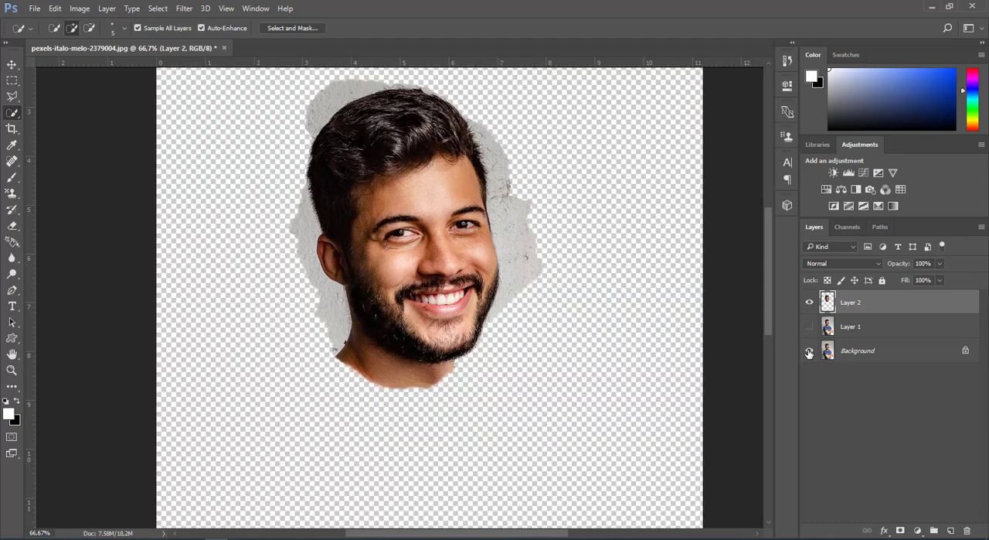
pyautogui.click(810, 351)
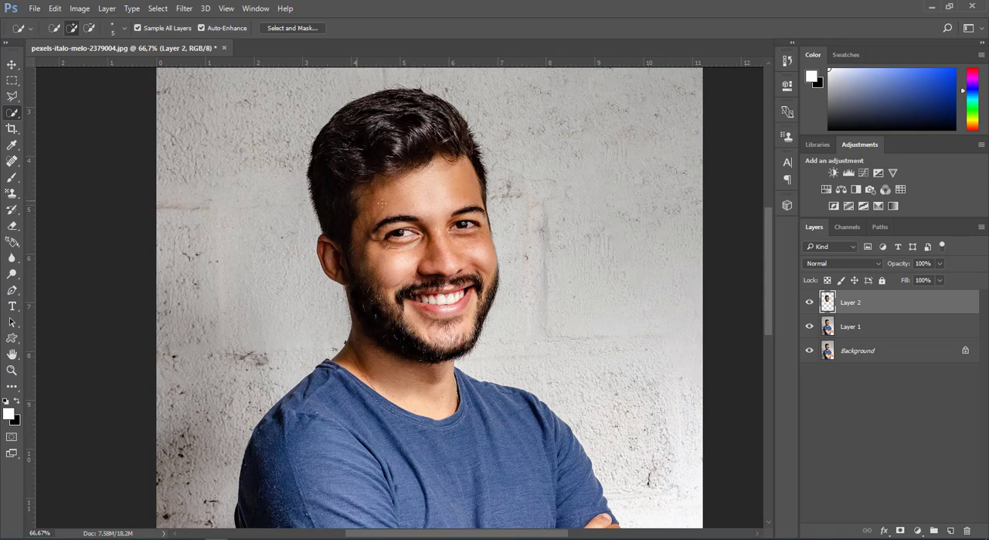
# Step: Free-transform the head layer to about 133% of its size and shift it so the neck lines up with the body
pyautogui.hotkey('ctrl', 't')
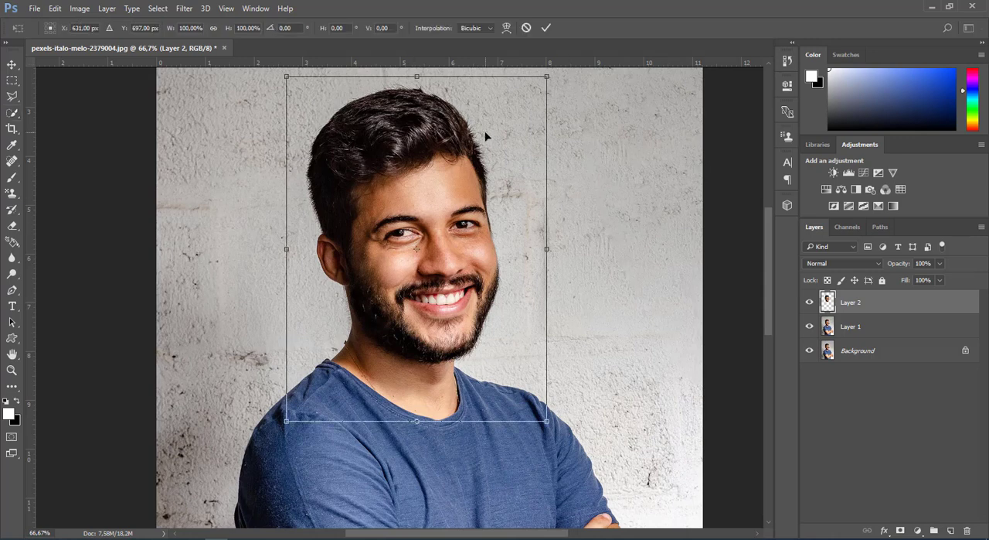
pyautogui.hotkey('ctrl', '-')
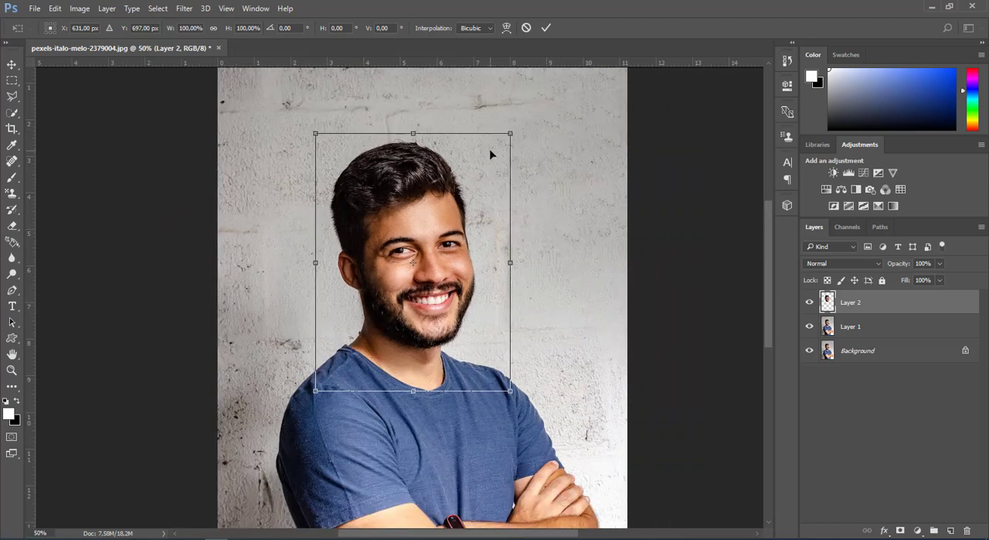
pyautogui.hotkey('ctrl', '-')
pyautogui.scroll(1, 490, 148)
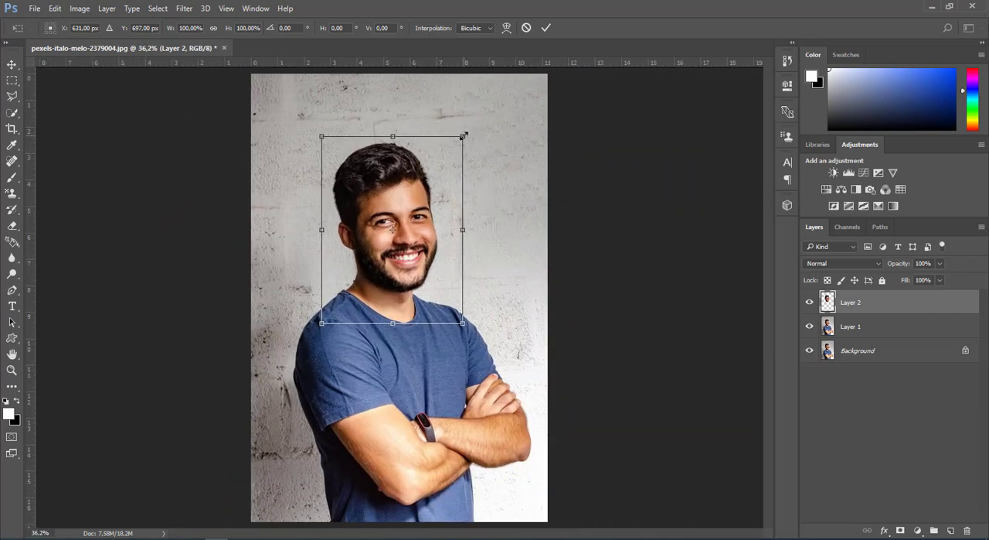
pyautogui.moveTo(464, 135); pyautogui.dragTo(506, 76)
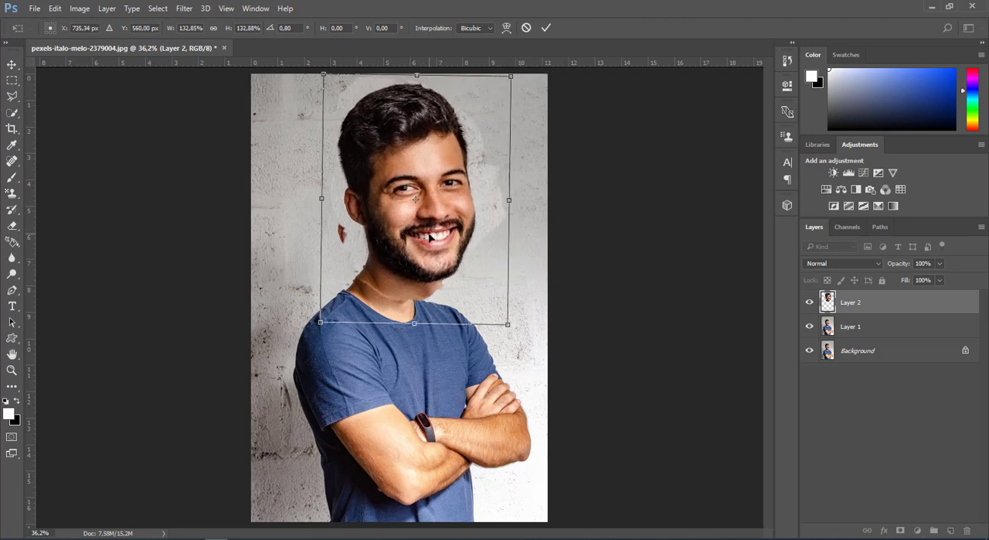
pyautogui.moveTo(423, 238); pyautogui.dragTo(420, 238)
# Step: Warp the enlarged head so its jaw and neck narrow inward to fit the original neck and collar
pyautogui.rightClick(420, 238)
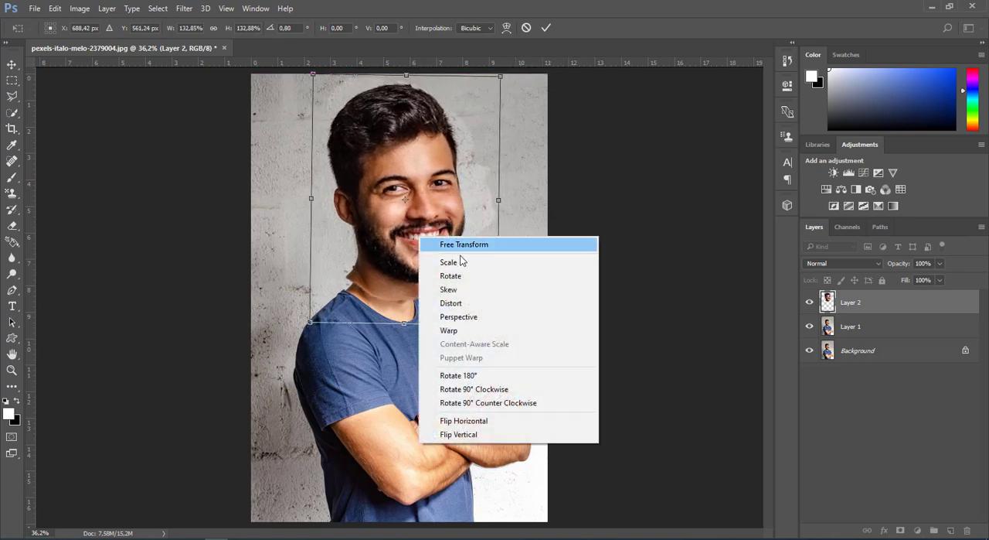
pyautogui.click(459, 328)
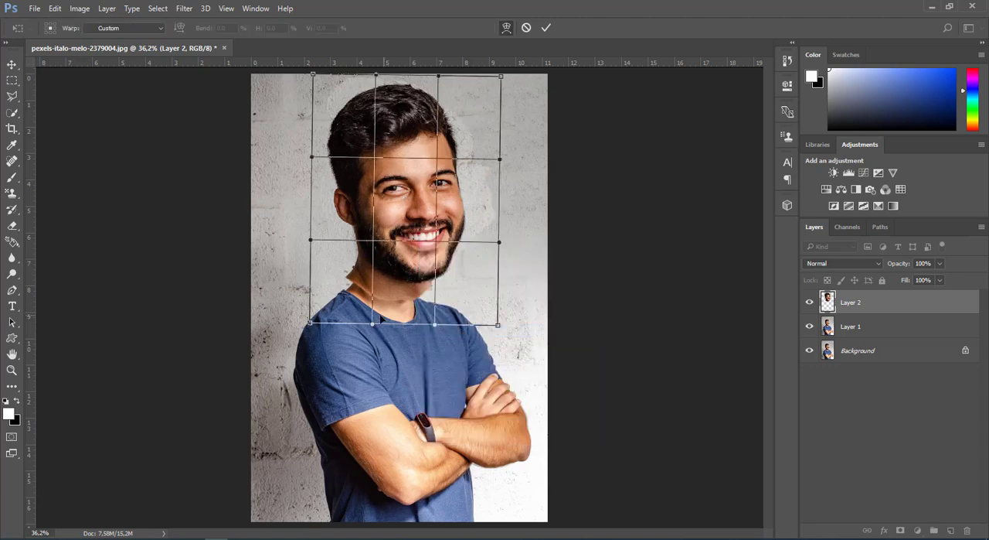
pyautogui.moveTo(368, 318); pyautogui.dragTo(369, 318)
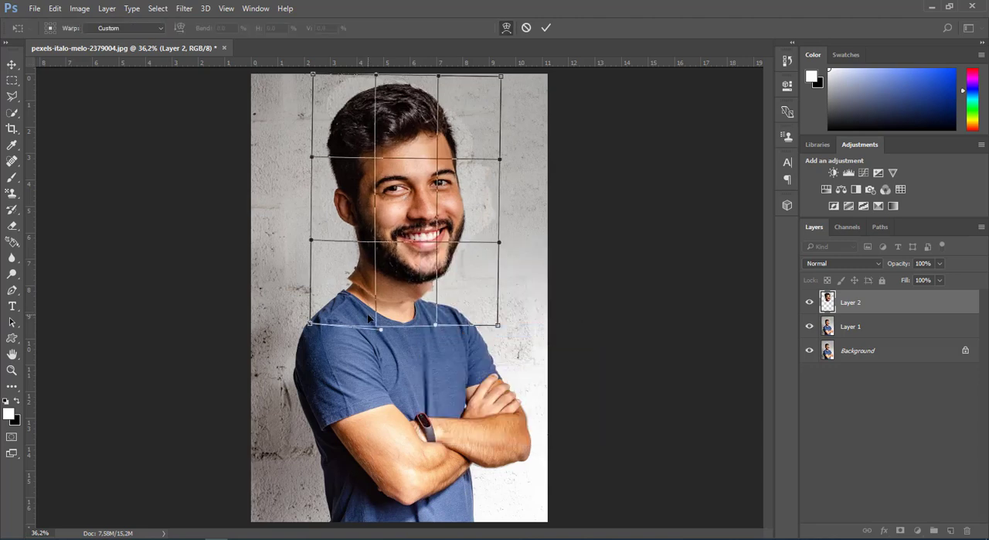
pyautogui.moveTo(453, 303); pyautogui.dragTo(436, 323)
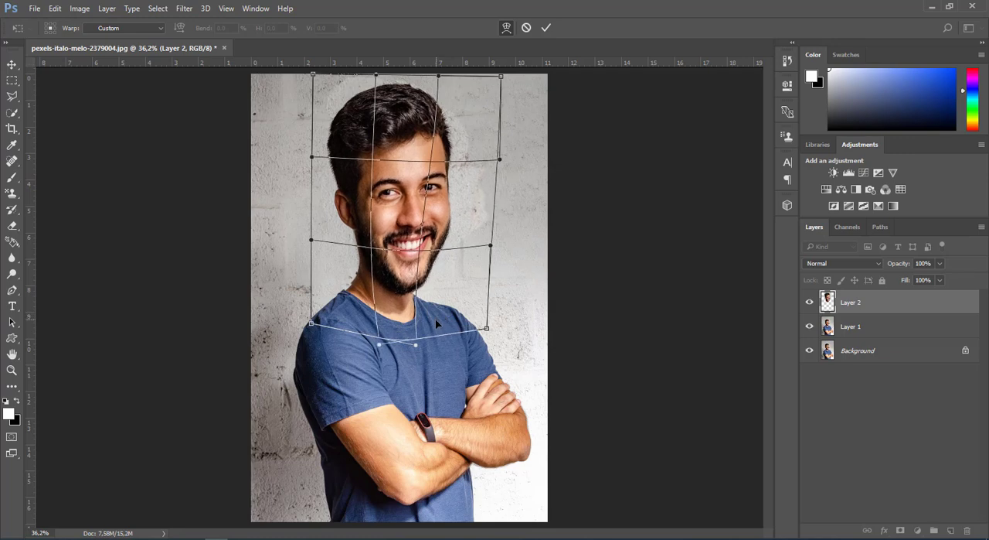
pyautogui.press('Return')
pyautogui.press('w')
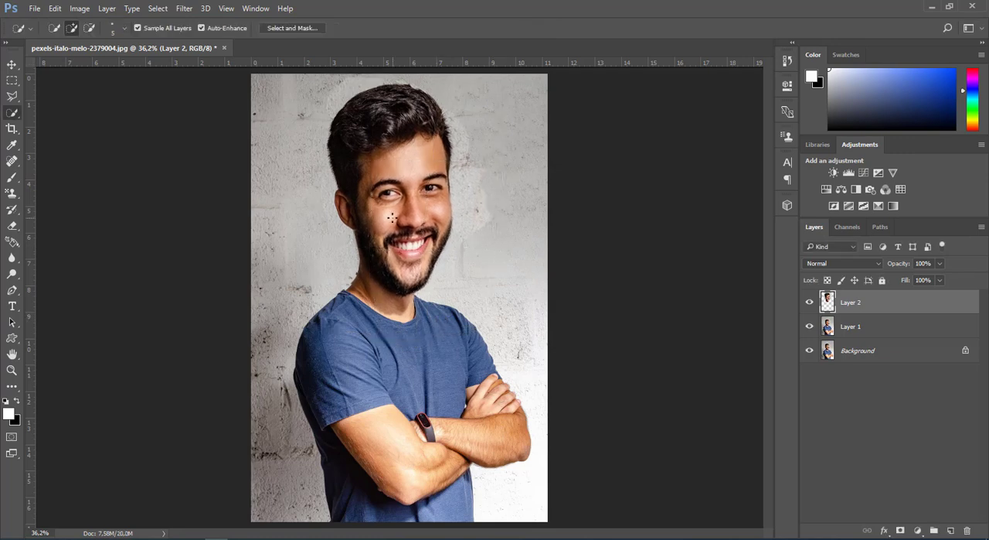
# Step: Apply a second slight warp to the head layer to refine the neck near the shirt collar
pyautogui.hotkey('ctrl', 't')
pyautogui.rightClick(391, 219)
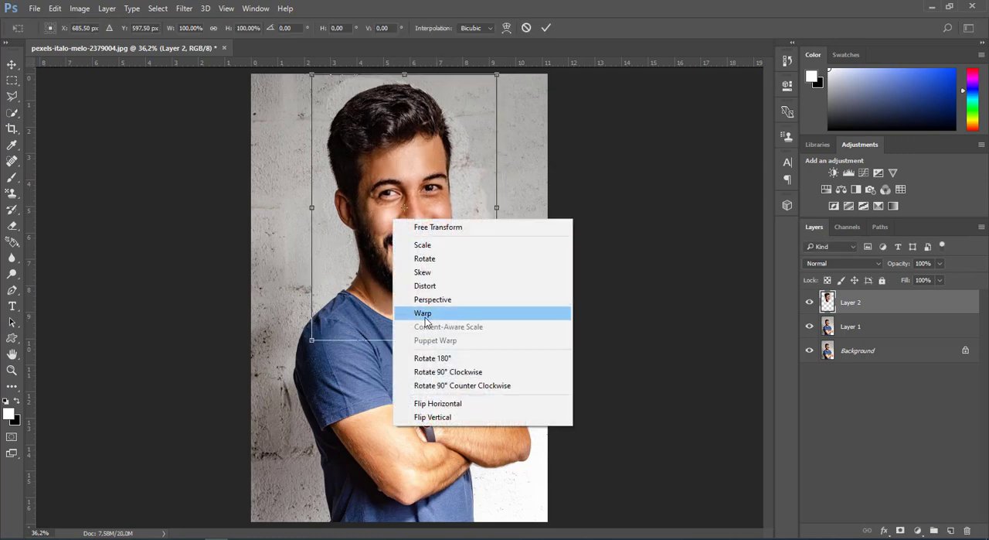
pyautogui.click(424, 313)
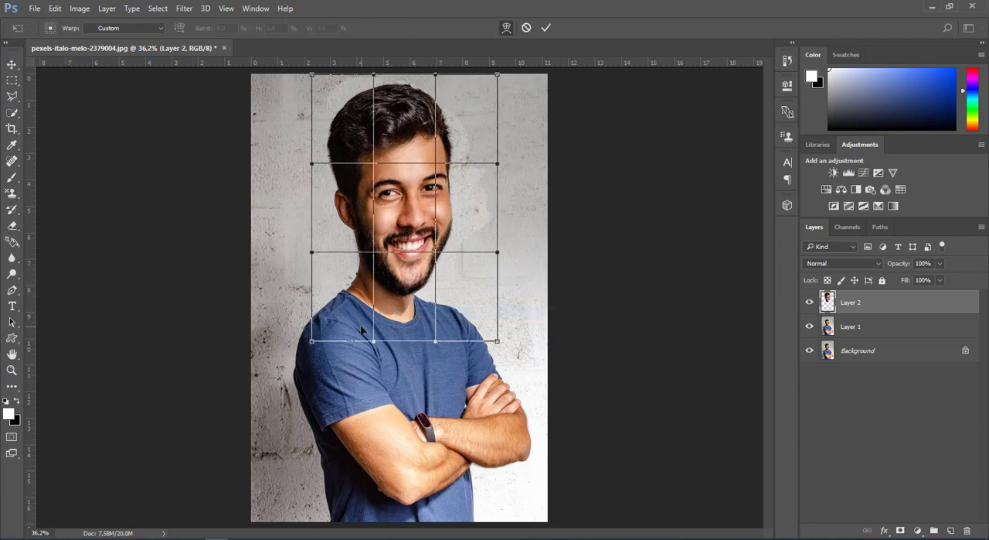
pyautogui.moveTo(364, 327); pyautogui.dragTo(363, 327)
pyautogui.press('Return')
pyautogui.press('w')
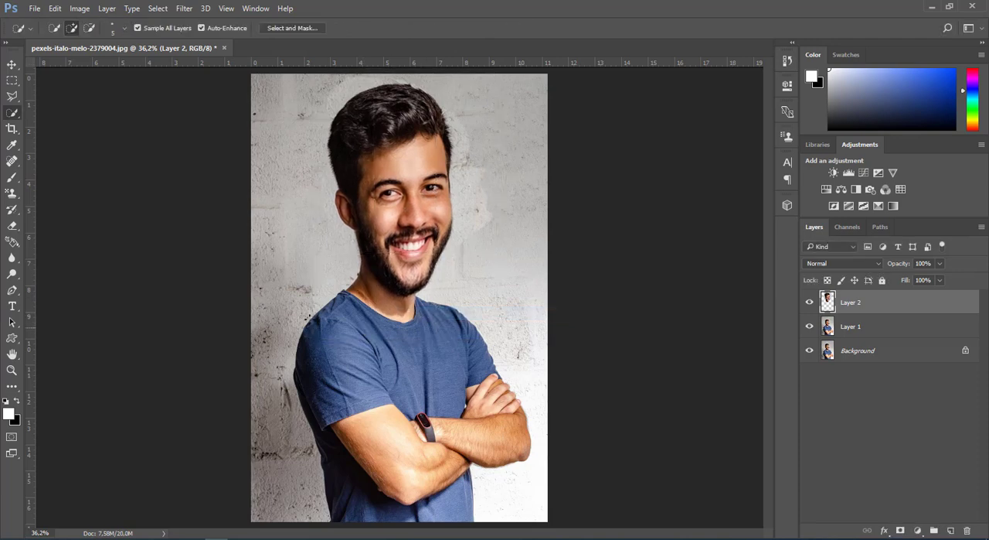
# Step: Erase the head layer's overlap along the neck and collar with a soft round 61 px Eraser at 0% hardness
pyautogui.click(11, 225)
pyautogui.scroll(3, 390, 312)
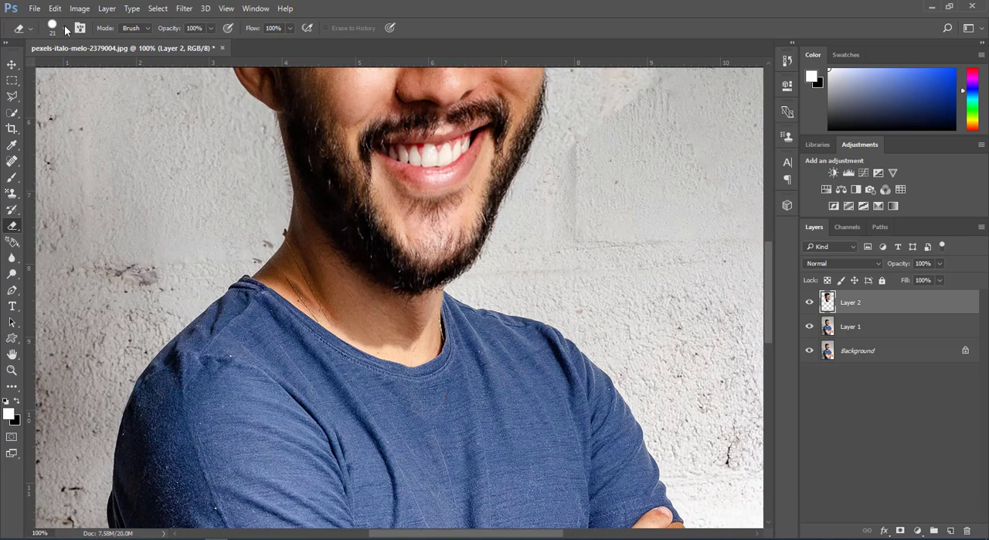
pyautogui.rightClick(263, 208)
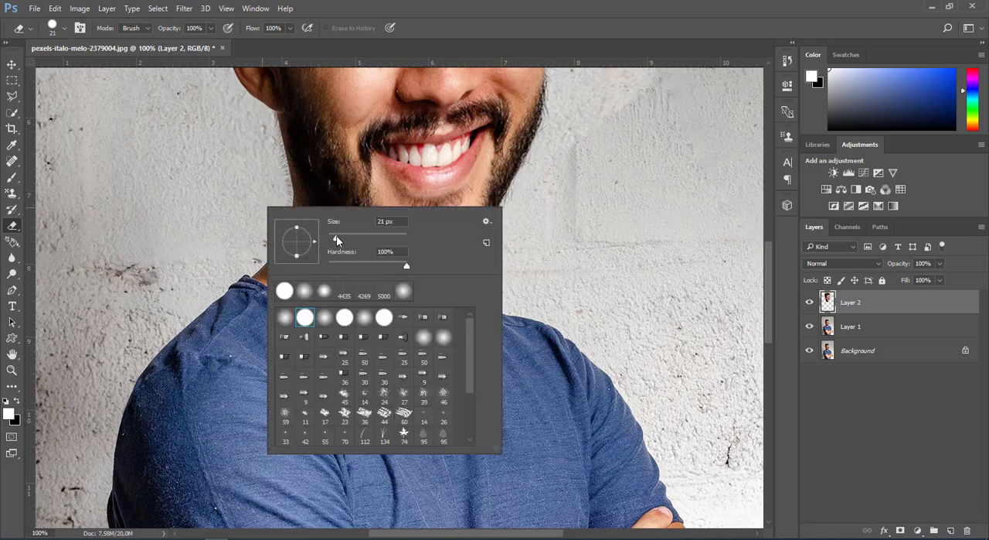
pyautogui.click(287, 316)
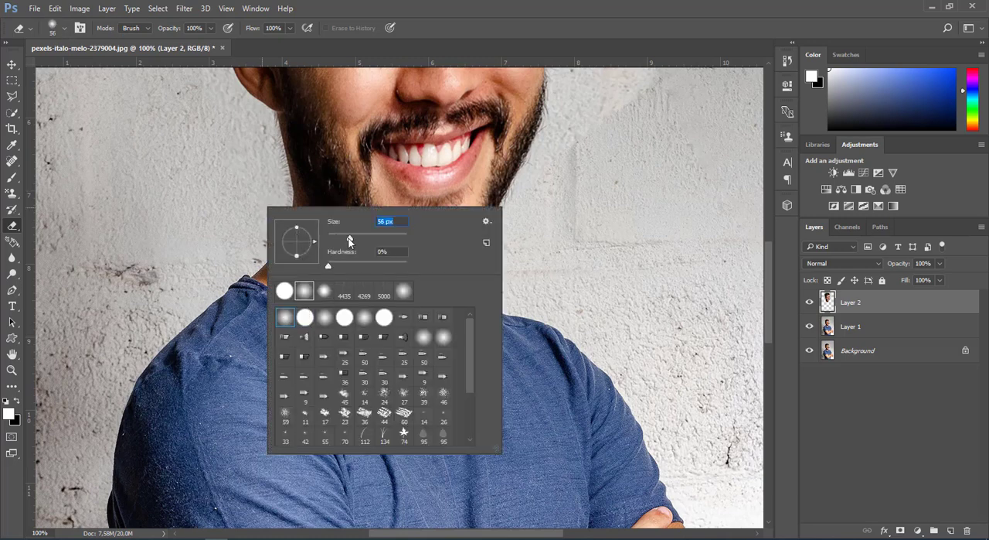
pyautogui.moveTo(348, 239); pyautogui.dragTo(351, 239)
pyautogui.press('Return')
pyautogui.moveTo(282, 269)
pyautogui.mouseDown()
pyautogui.moveTo(364, 340)
pyautogui.moveTo(372, 367)
pyautogui.mouseUp()
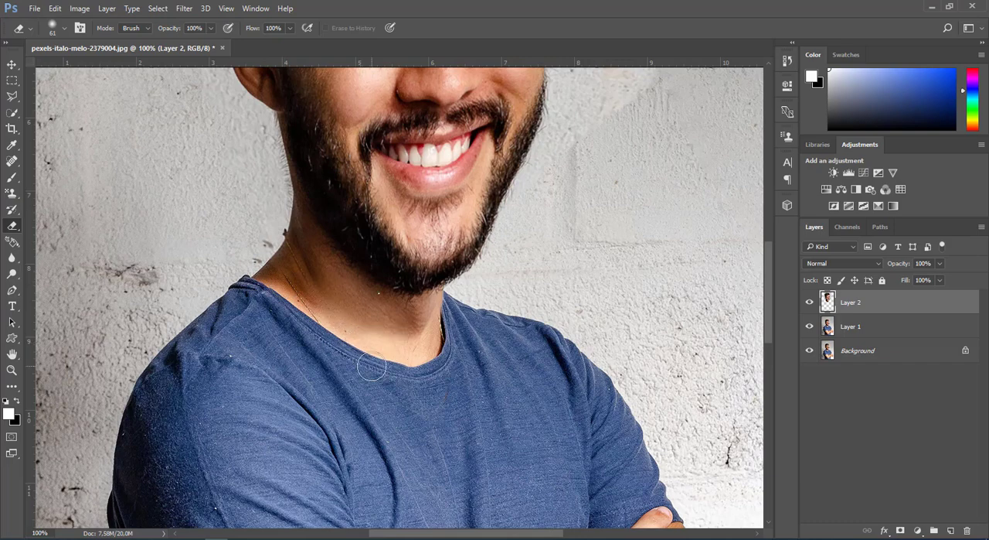
# Step: Clean up the remaining neck and collar edges with the soft Eraser reduced to 47 px and 21 px
pyautogui.rightClick(372, 368)
pyautogui.moveTo(439, 351); pyautogui.dragTo(428, 346)
pyautogui.press('Return')
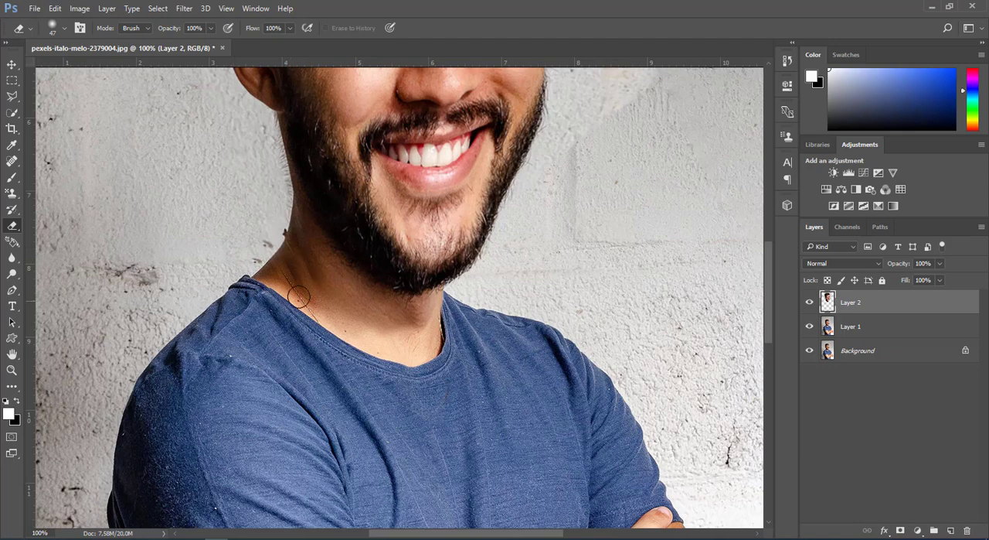
pyautogui.rightClick(300, 293)
pyautogui.moveTo(386, 328); pyautogui.dragTo(374, 325)
pyautogui.press('Return')
pyautogui.hotkey('ctrl', '0')
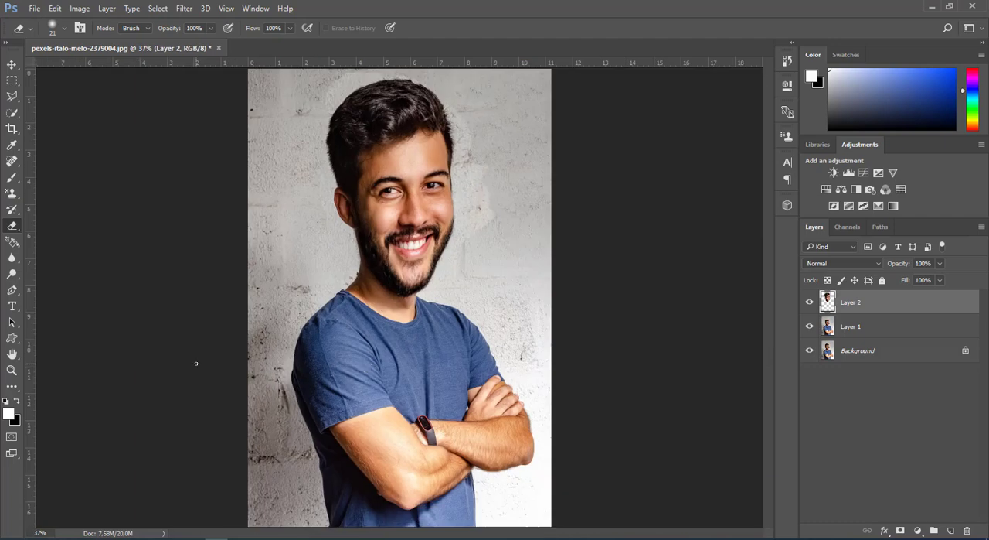
# Step: Merge Layer 2 and Layer 1 into a single layer
pyautogui.press('ctrl')
pyautogui.keyDown('ctrl'); pyautogui.click(892, 302); pyautogui.keyUp('ctrl')
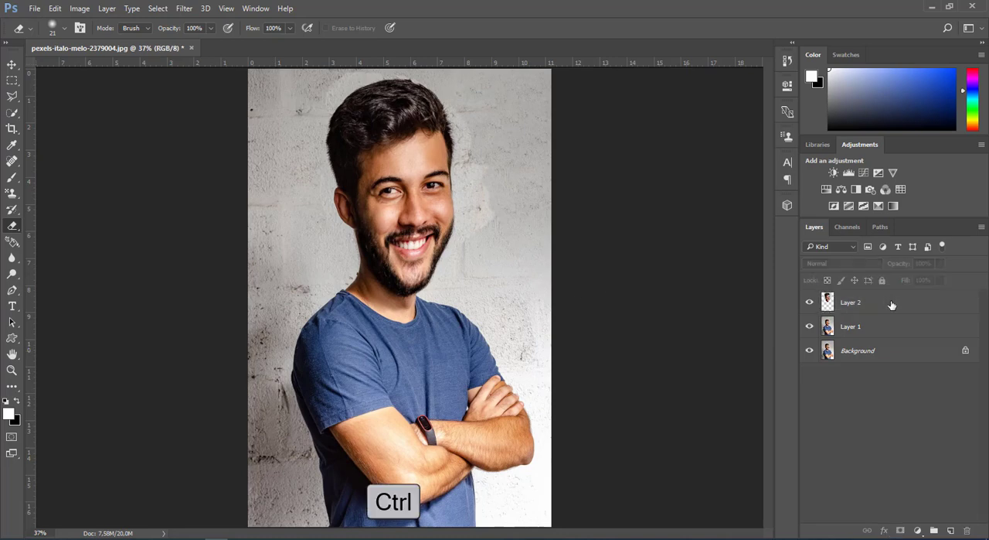
pyautogui.keyDown('ctrl'); pyautogui.click(892, 308); pyautogui.keyUp('ctrl')
pyautogui.keyDown('ctrl'); pyautogui.click(892, 323); pyautogui.keyUp('ctrl')
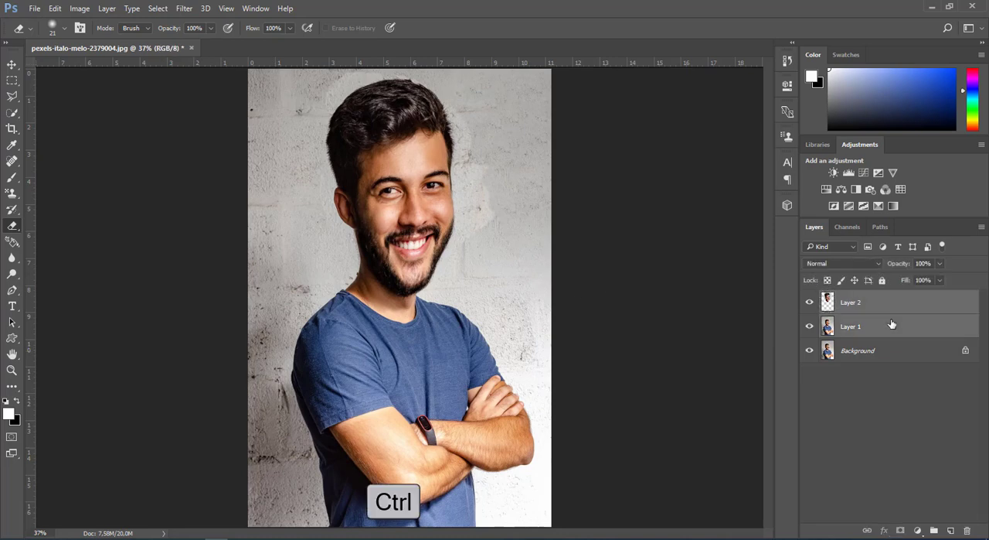
pyautogui.rightClick(892, 323)
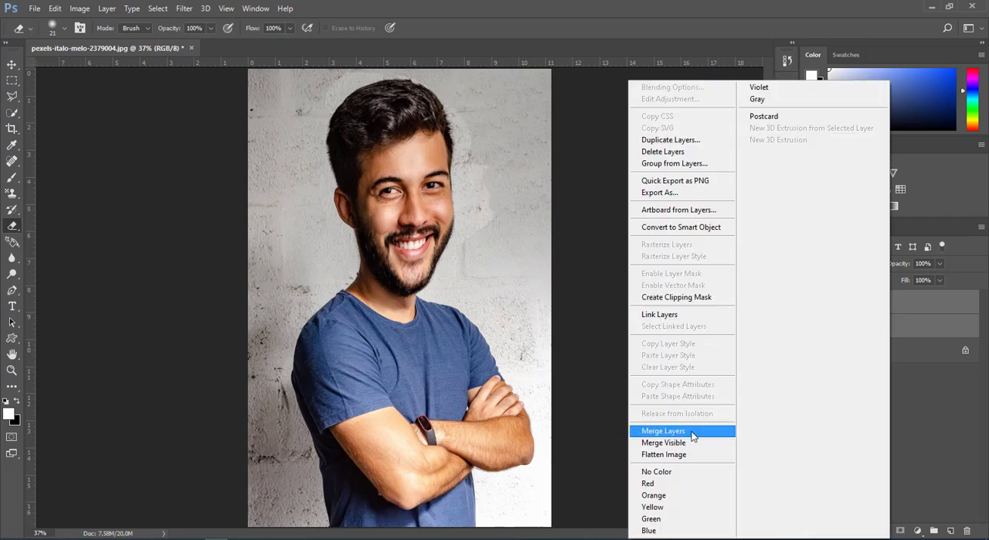
pyautogui.click(691, 430)
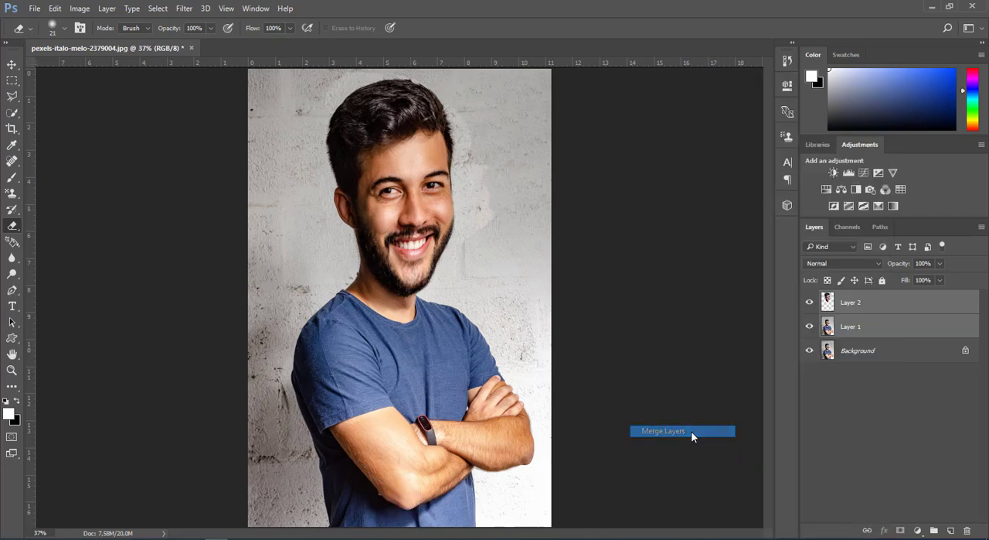
# Step: Convert the merged Layer 2 to a smart object
pyautogui.click(13, 66)
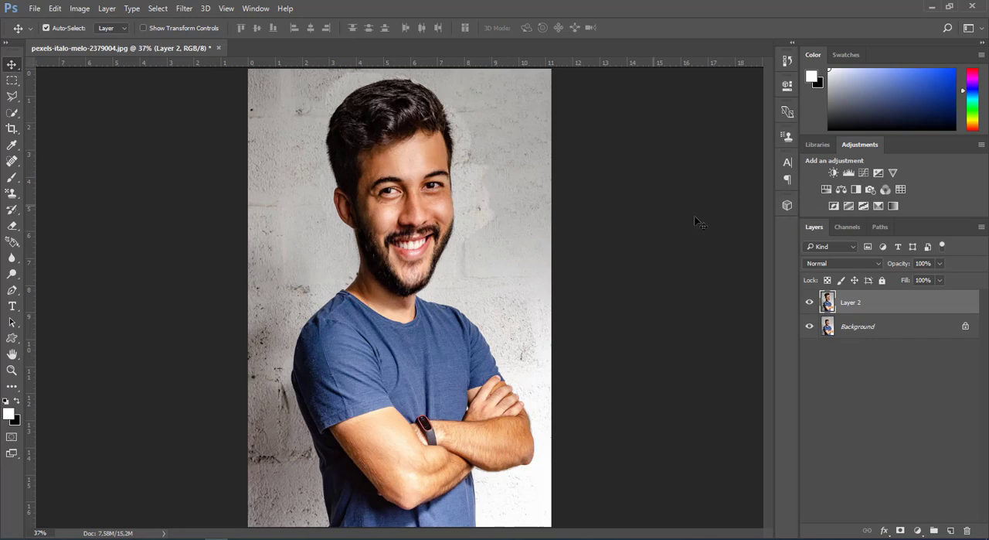
pyautogui.rightClick(890, 306)
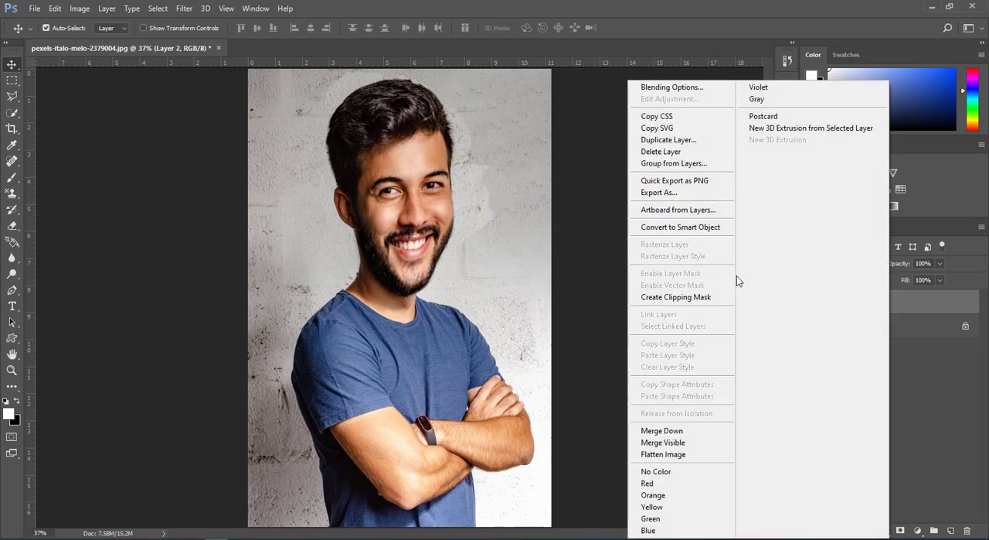
pyautogui.click(717, 227)
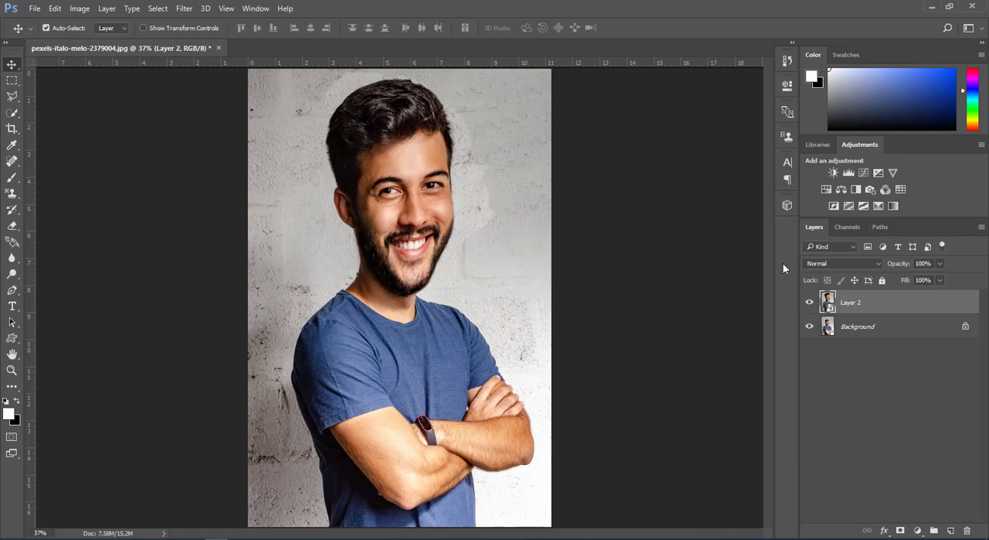
# Step: Duplicate the smart object layer and set the layer thumbnails to medium
pyautogui.hotkey('ctrl', 'j')
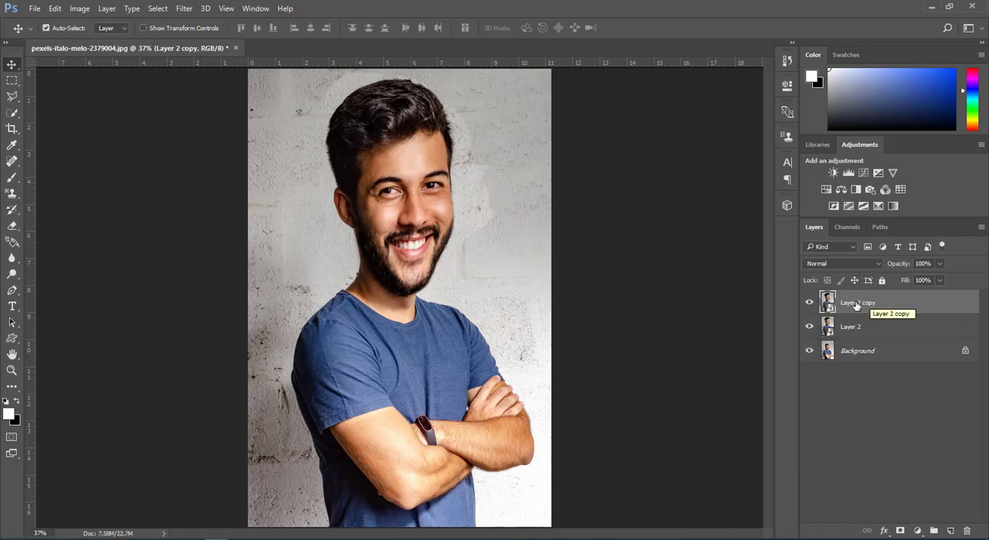
pyautogui.rightClick(889, 384)
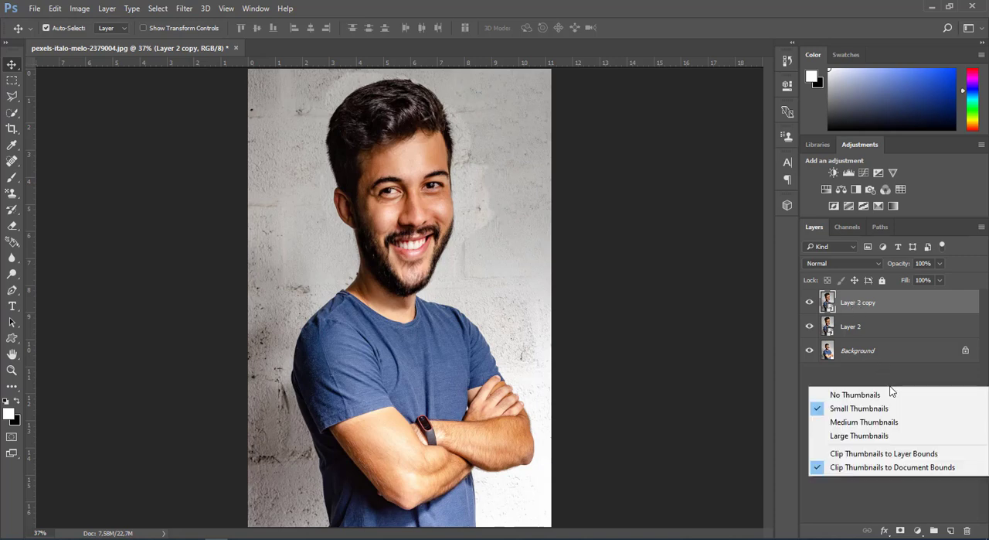
pyautogui.click(880, 422)
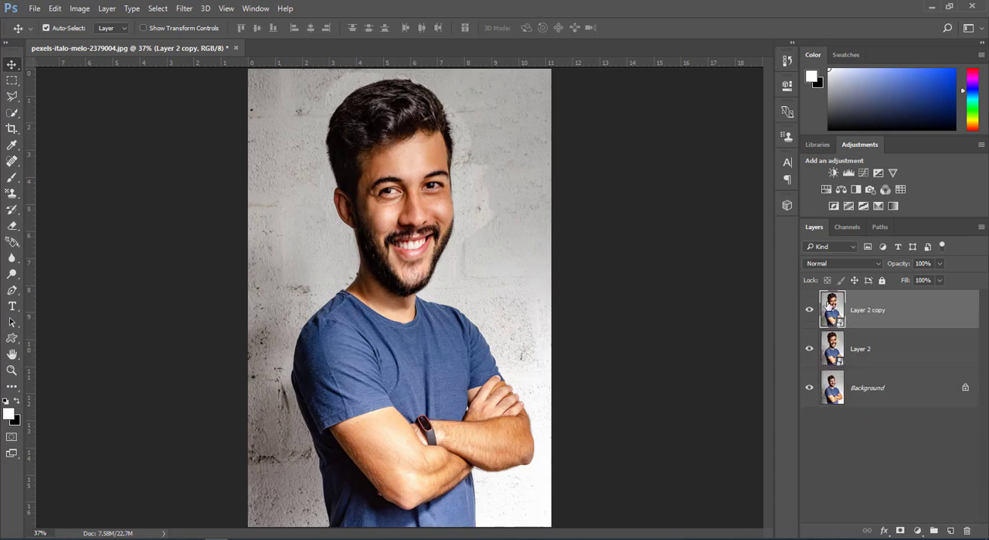
# Step: Open the Liquify filter on Layer 2 copy and enlarge both eyes to an eye size of 100
pyautogui.click(182, 8)
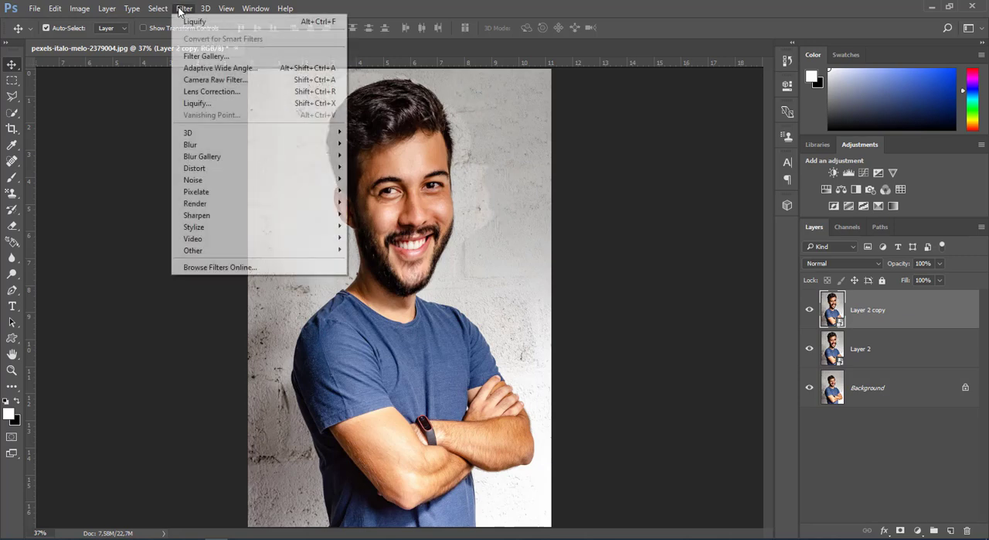
pyautogui.click(209, 103)
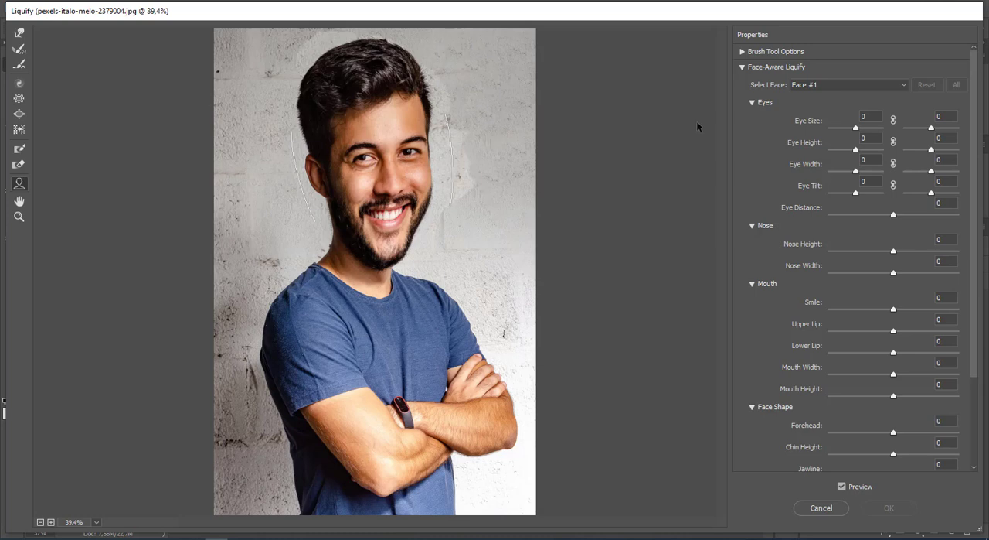
pyautogui.click(743, 67)
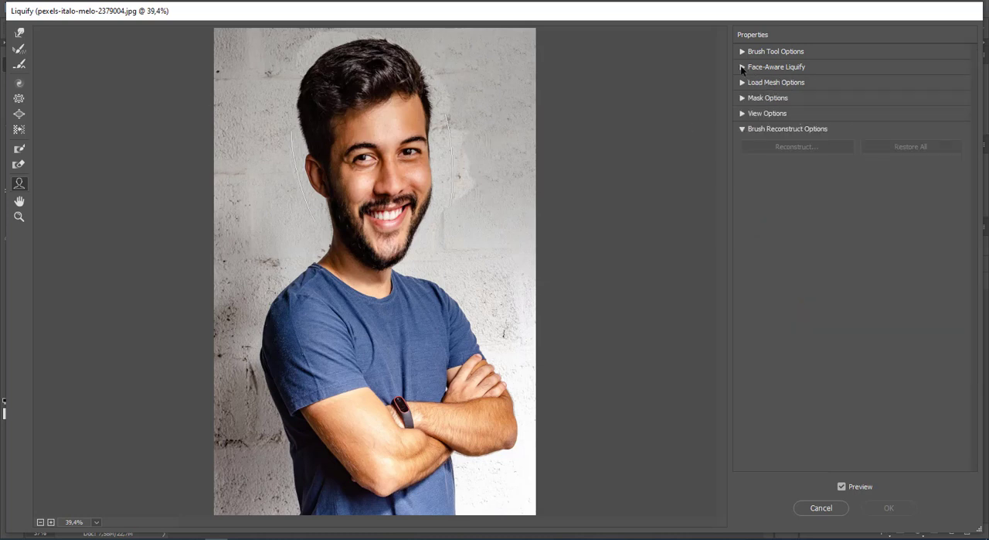
pyautogui.click(742, 67)
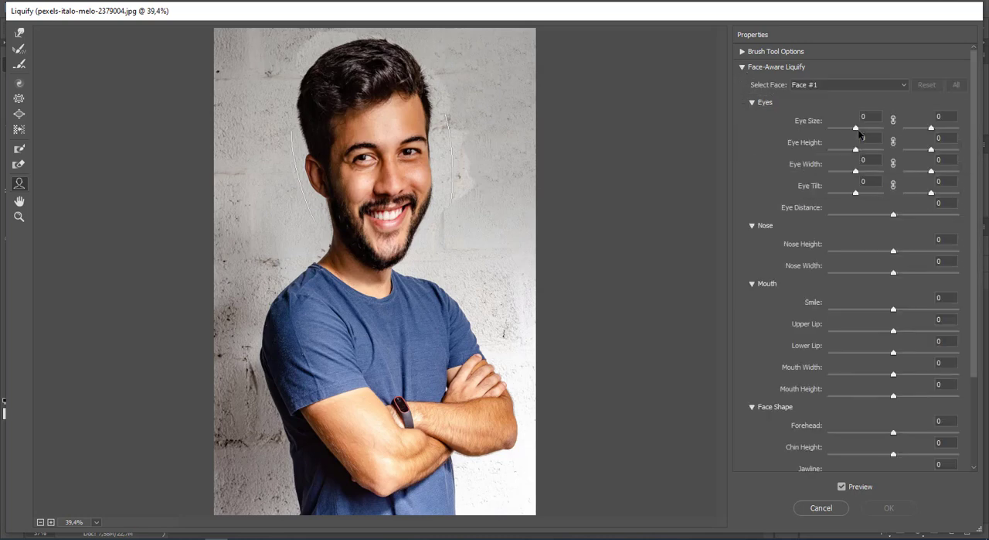
pyautogui.moveTo(856, 130); pyautogui.dragTo(972, 138)
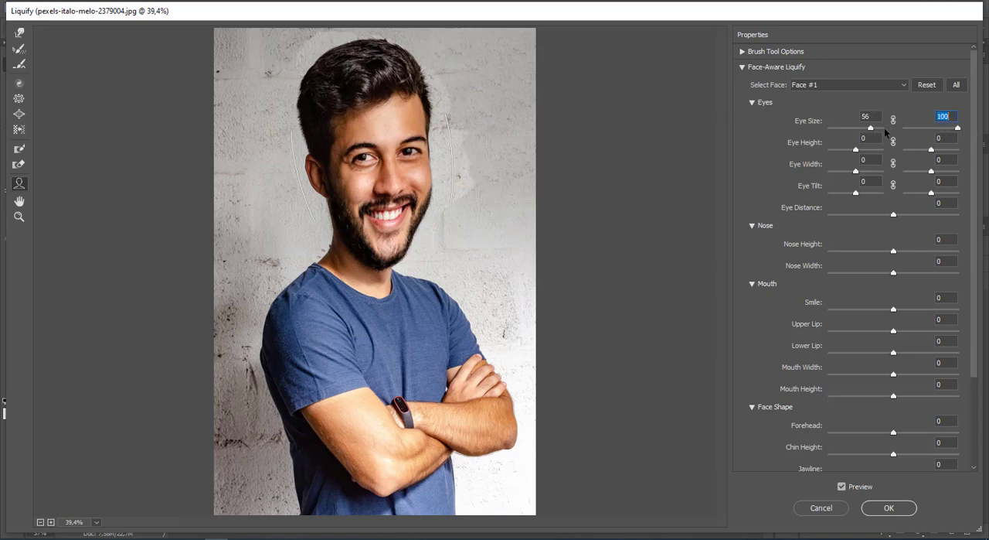
pyautogui.moveTo(871, 128); pyautogui.dragTo(889, 133)
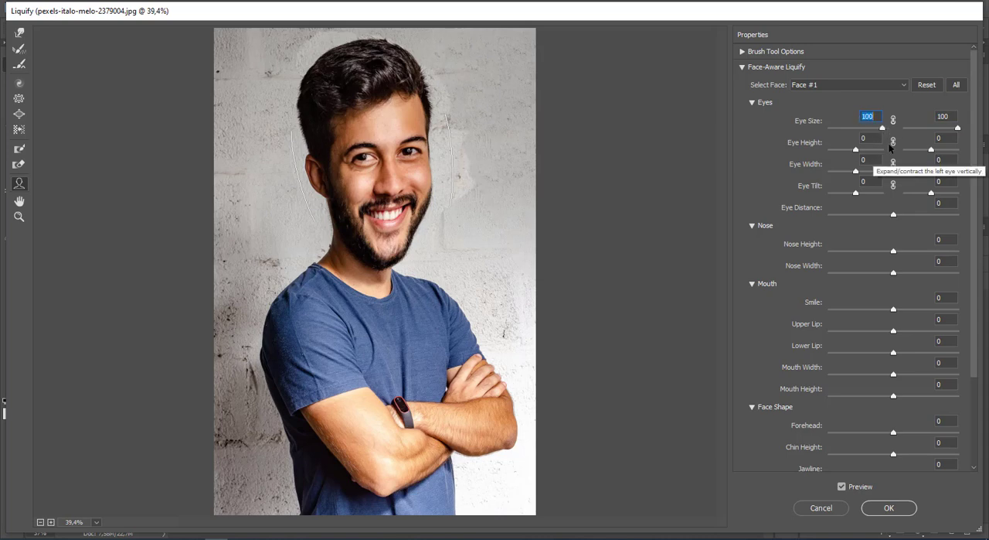
# Step: Link the height and width adjustments of both eyes and set eye height and eye width to 100
pyautogui.click(893, 142)
pyautogui.click(894, 163)
pyautogui.moveTo(857, 150); pyautogui.dragTo(901, 176)
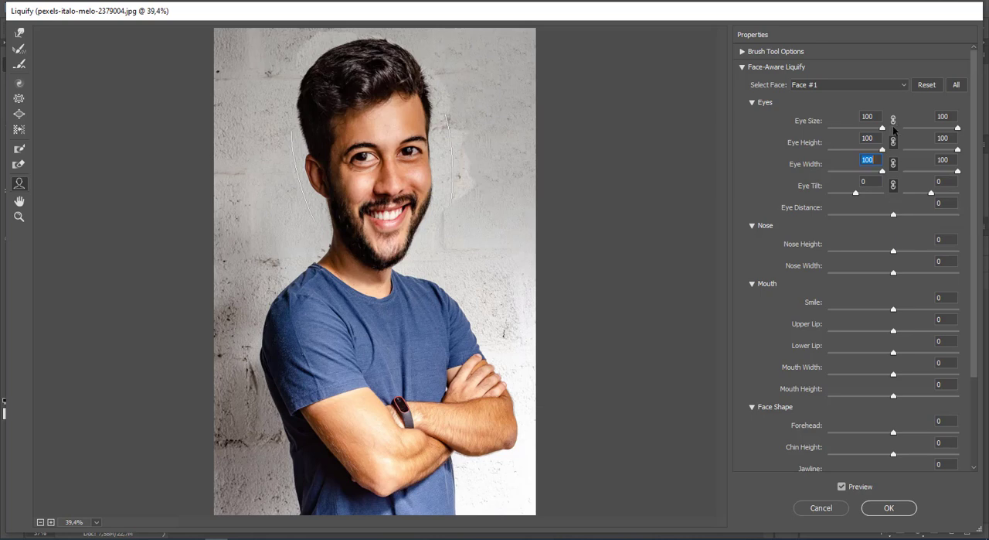
# Step: Set the left eye size to 86, the tilt of both eyes to 31 and the eye distance to 36
pyautogui.moveTo(882, 127); pyautogui.dragTo(879, 130)
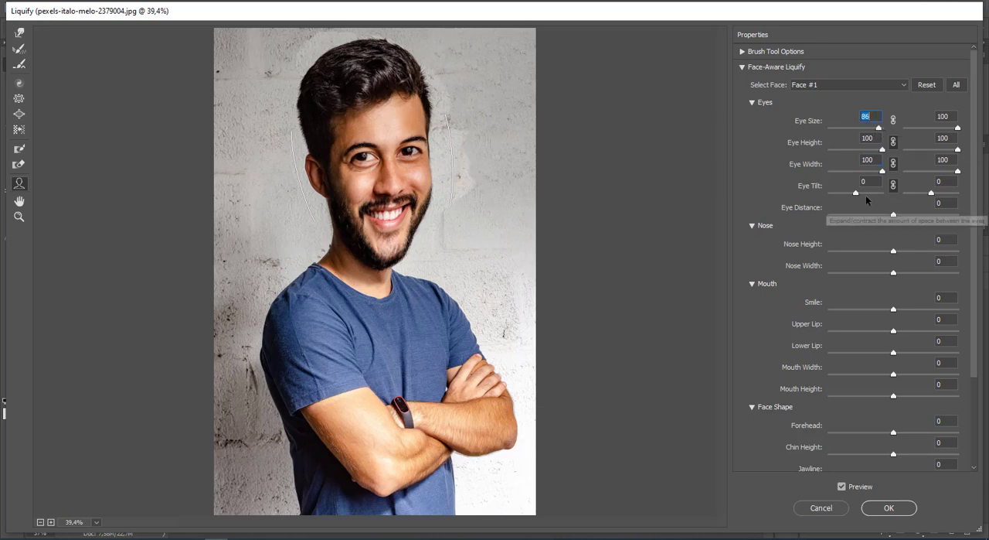
pyautogui.moveTo(857, 193)
pyautogui.mouseDown()
pyautogui.moveTo(882, 196)
pyautogui.moveTo(828, 194)
pyautogui.moveTo(865, 204)
pyautogui.mouseUp()
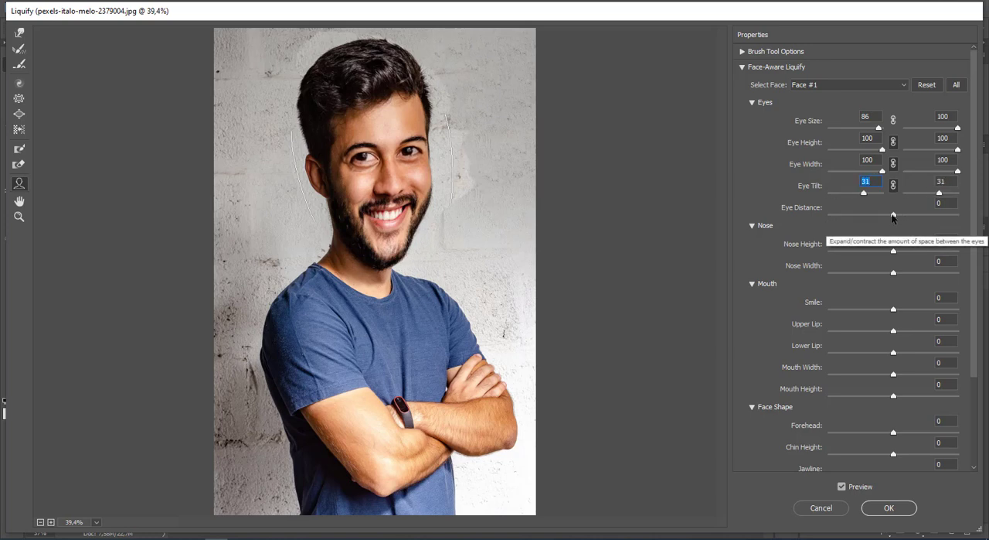
pyautogui.moveTo(894, 214); pyautogui.dragTo(922, 221)
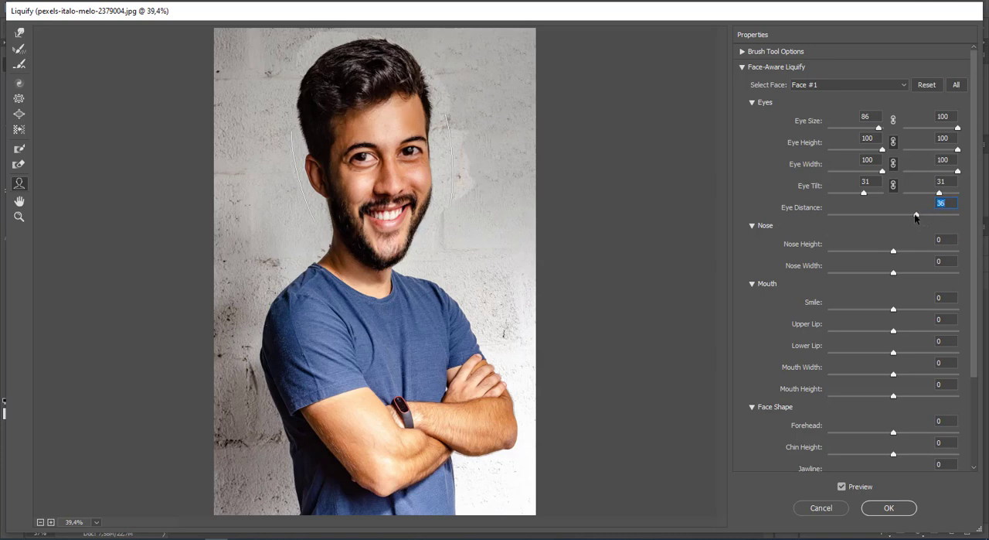
# Step: Set nose height to 28, nose width to 13, lower lip to 44, and smile, upper lip, mouth width and mouth height to 100
pyautogui.moveTo(893, 250); pyautogui.dragTo(959, 310)
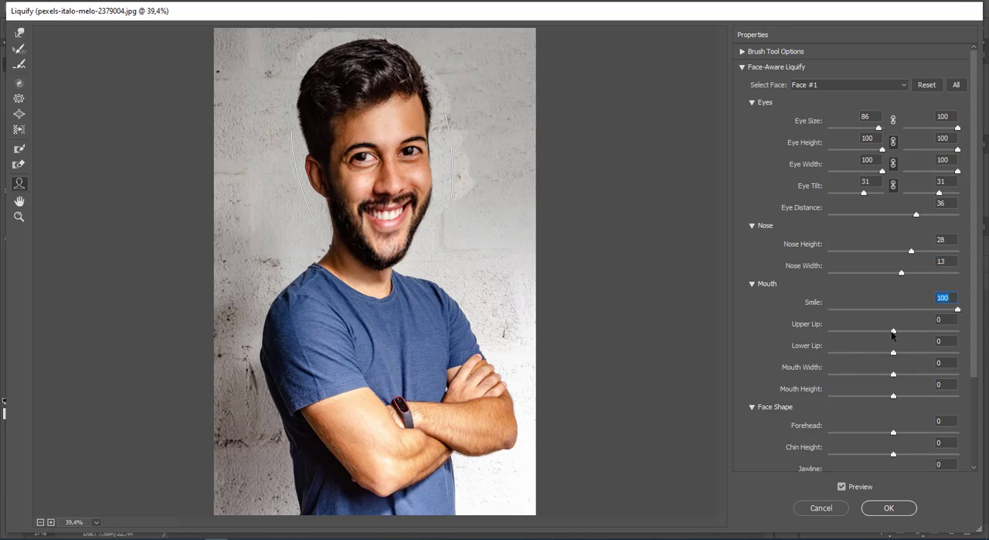
pyautogui.moveTo(893, 332); pyautogui.dragTo(959, 331)
pyautogui.moveTo(894, 352); pyautogui.dragTo(969, 389)
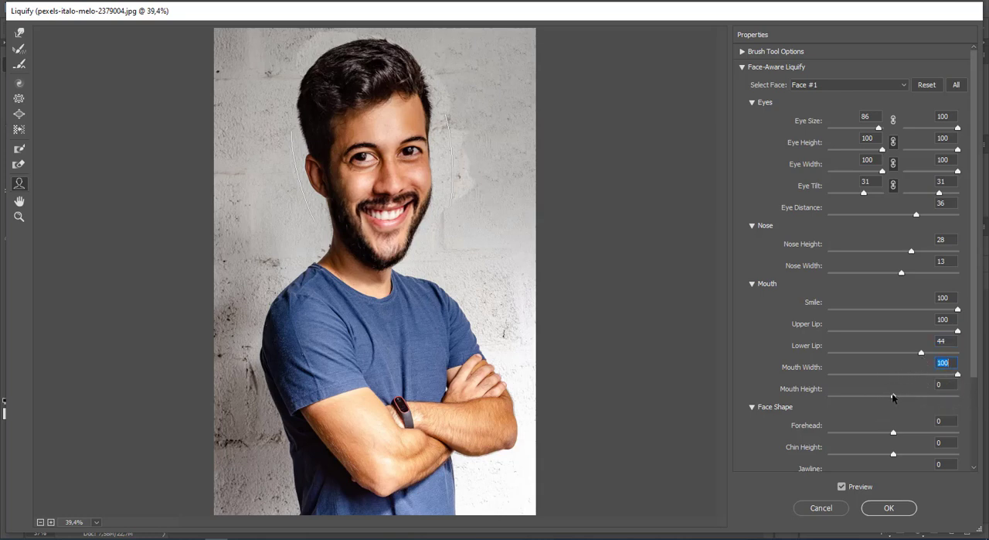
pyautogui.moveTo(893, 395); pyautogui.dragTo(976, 411)
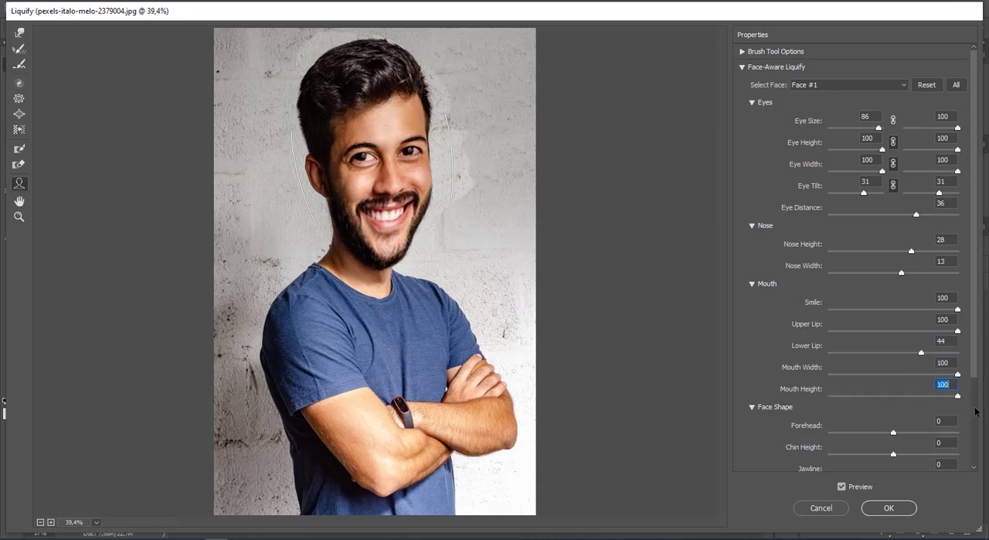
# Step: Set the forehead to 44, chin height to 22 and jawline to 100, widen the face to just below maximum, and apply Liquify
pyautogui.moveTo(906, 430); pyautogui.dragTo(818, 453)
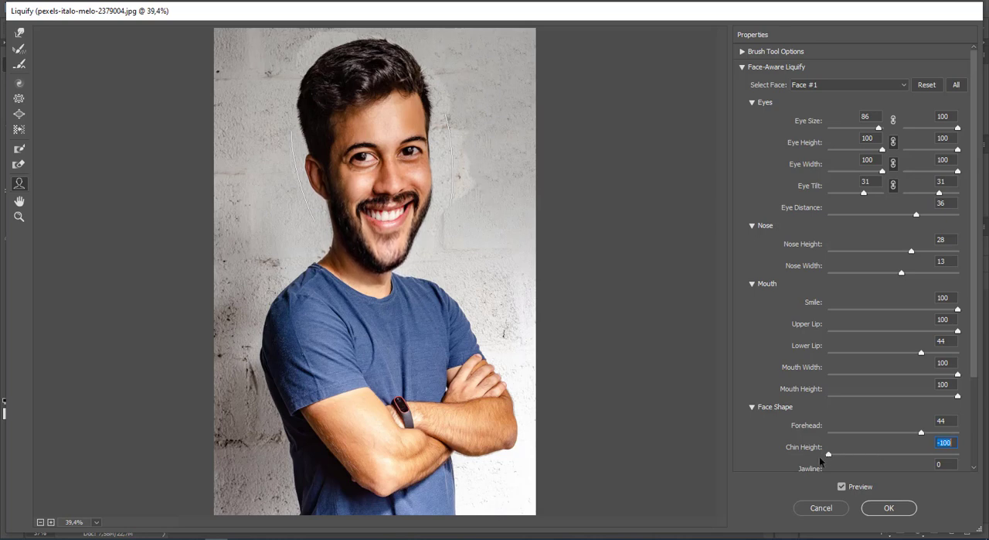
pyautogui.moveTo(829, 454); pyautogui.dragTo(908, 454)
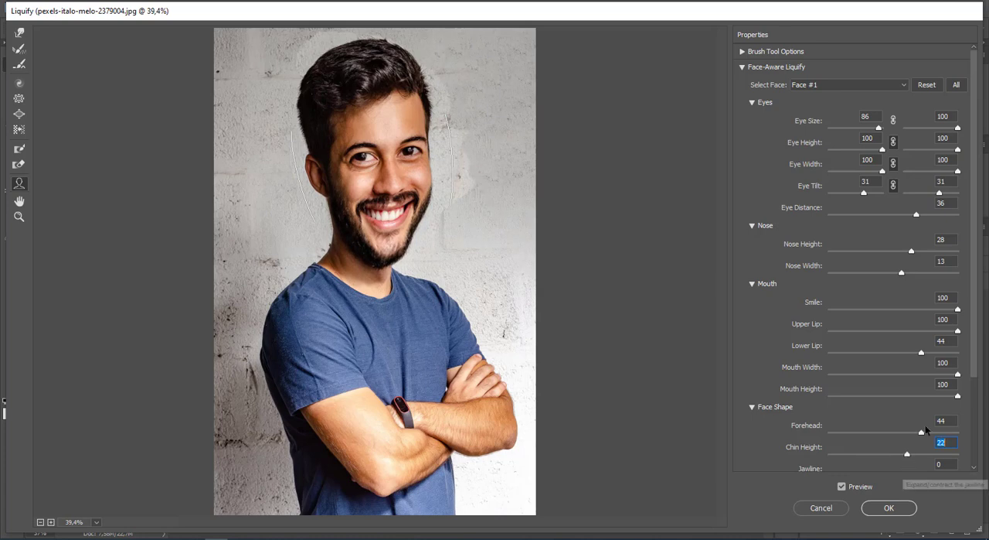
pyautogui.moveTo(975, 333); pyautogui.dragTo(972, 416)
pyautogui.moveTo(893, 374); pyautogui.dragTo(963, 381)
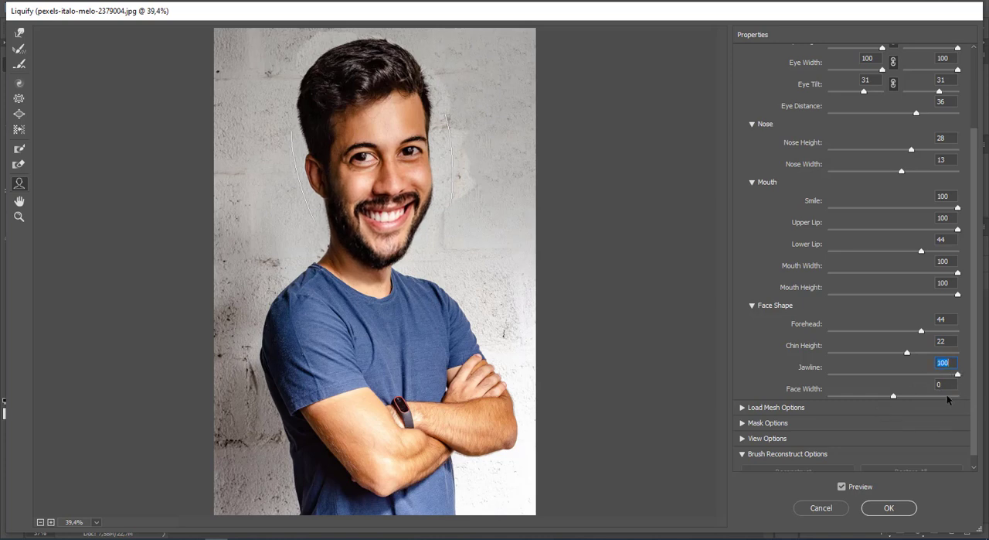
pyautogui.moveTo(895, 397); pyautogui.dragTo(961, 400)
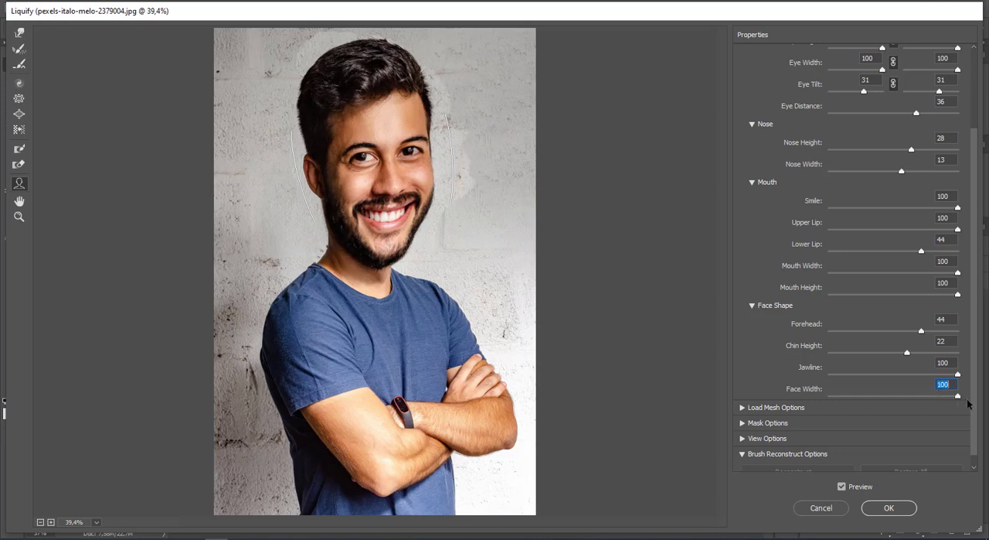
pyautogui.moveTo(959, 397); pyautogui.dragTo(952, 398)
pyautogui.click(889, 506)
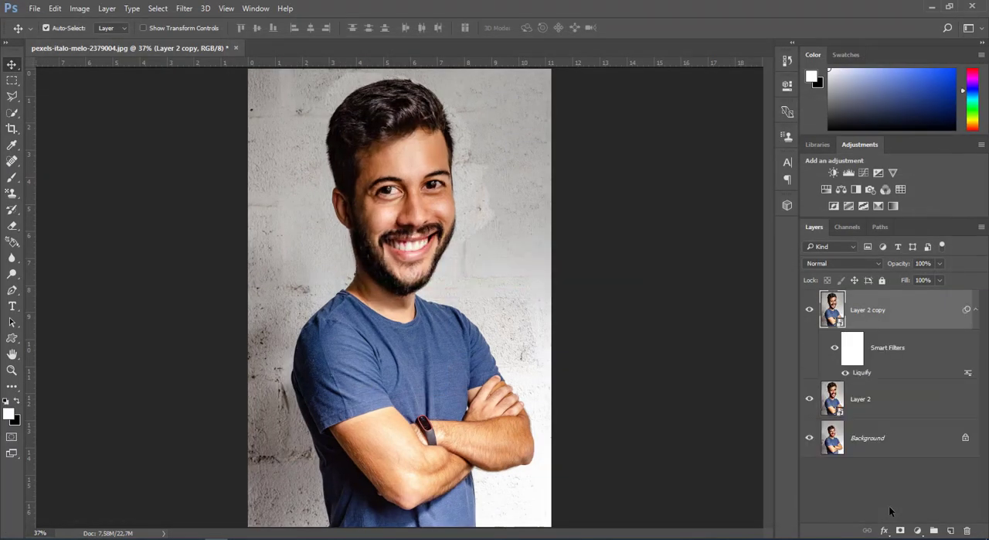
# Step: Apply the Diffuse stylize filter to Layer 2 copy in Anisotropic mode
pyautogui.click(185, 8)
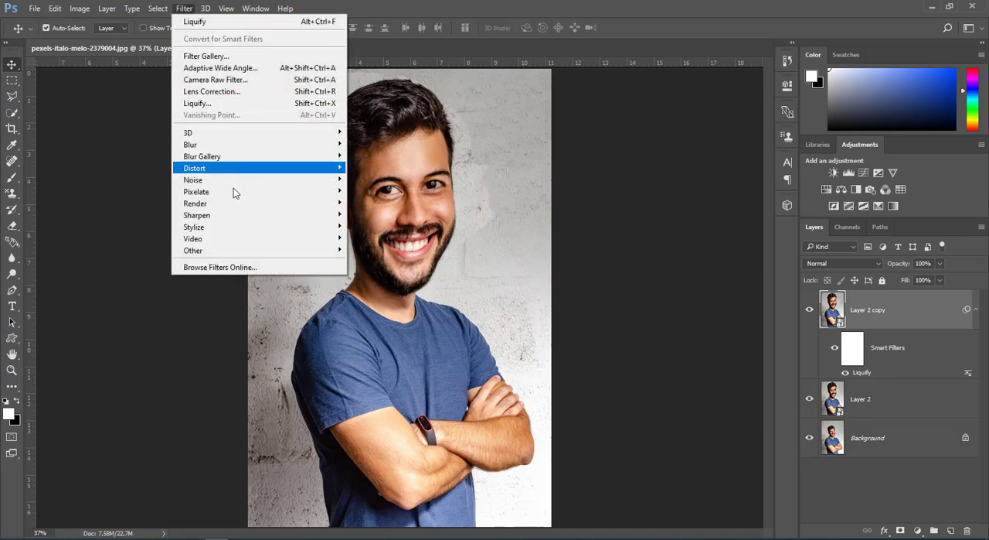
pyautogui.moveTo(235, 227)
pyautogui.click(363, 228)
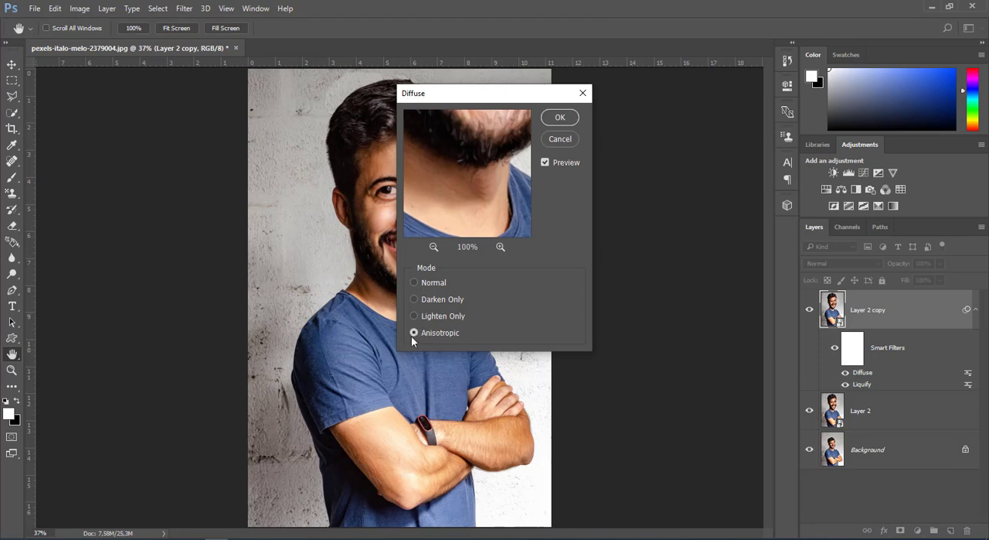
pyautogui.click(559, 118)
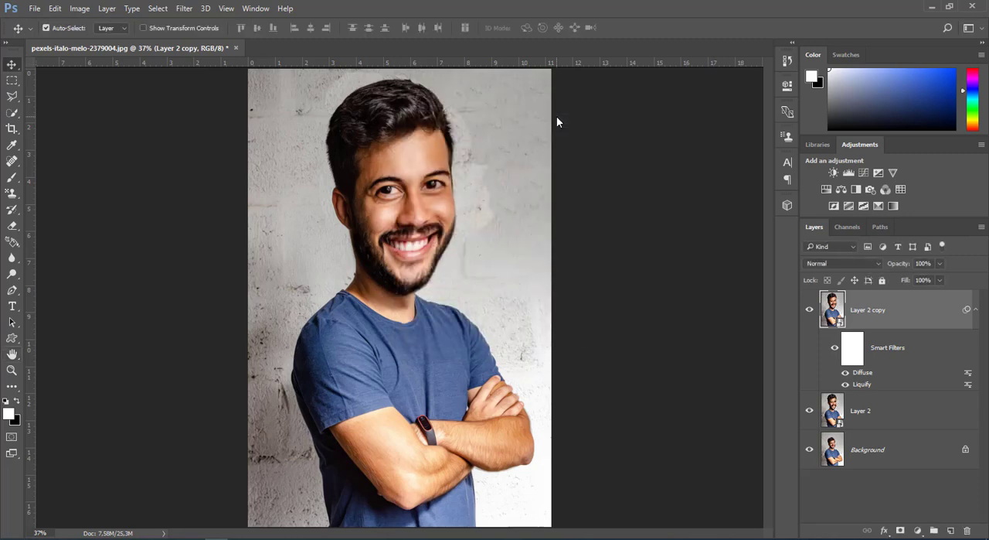
# Step: Apply a Surface Blur to Layer 2 copy with a radius of 70 pixels and a threshold of 16 levels
pyautogui.click(184, 9)
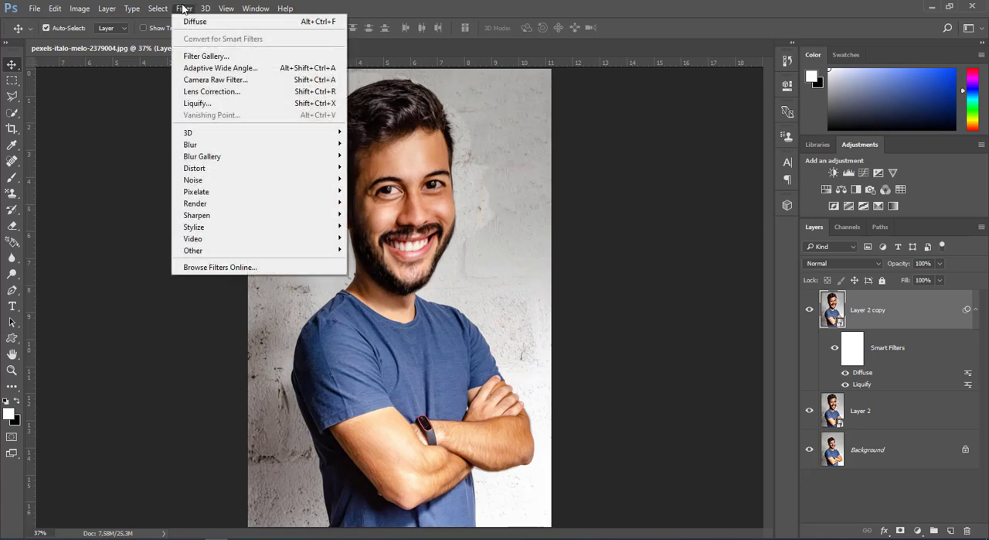
pyautogui.moveTo(329, 146)
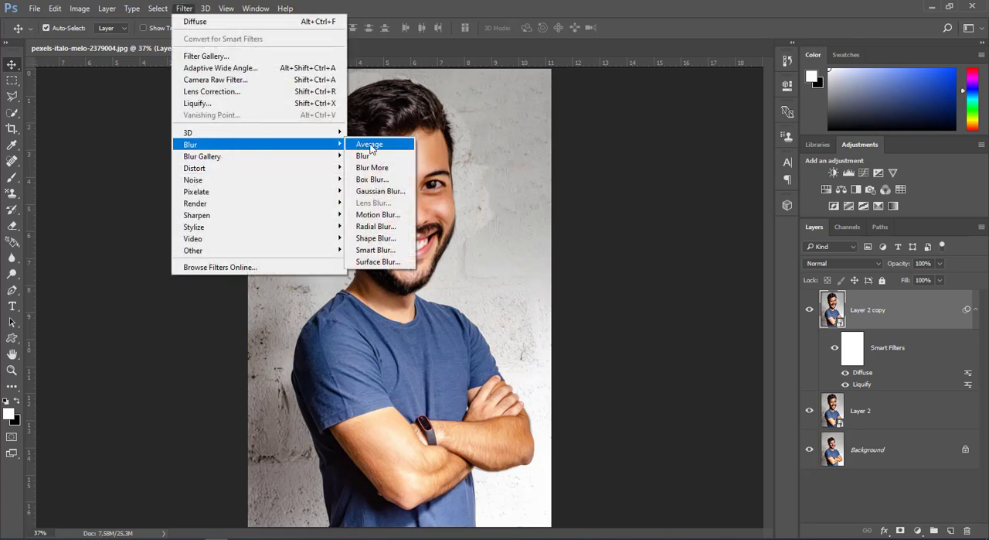
pyautogui.click(379, 261)
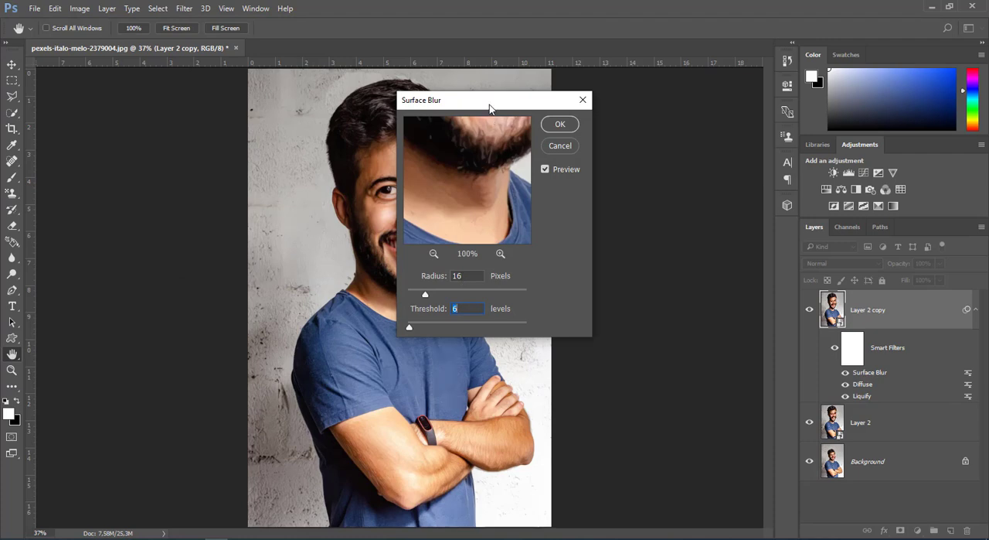
pyautogui.moveTo(490, 105); pyautogui.dragTo(575, 102)
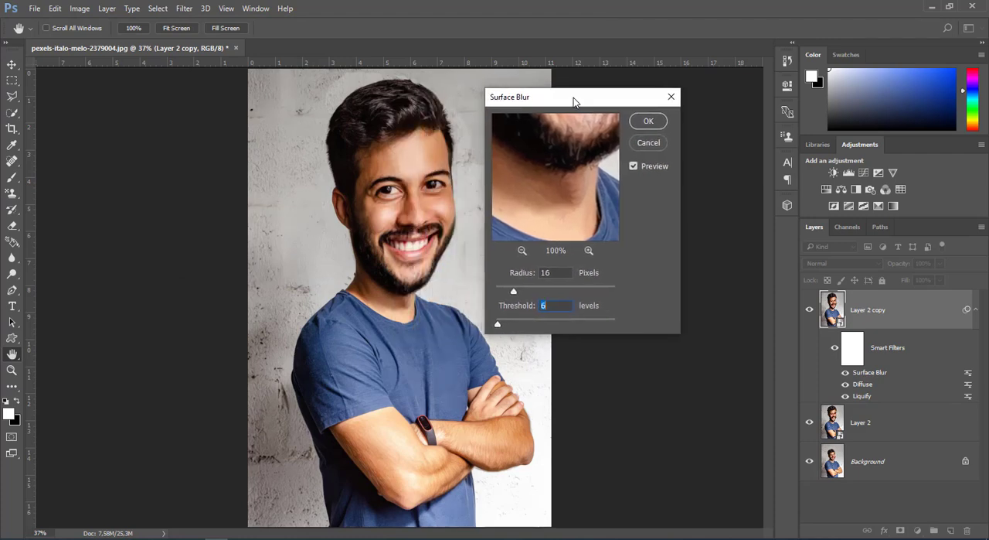
pyautogui.click(522, 251)
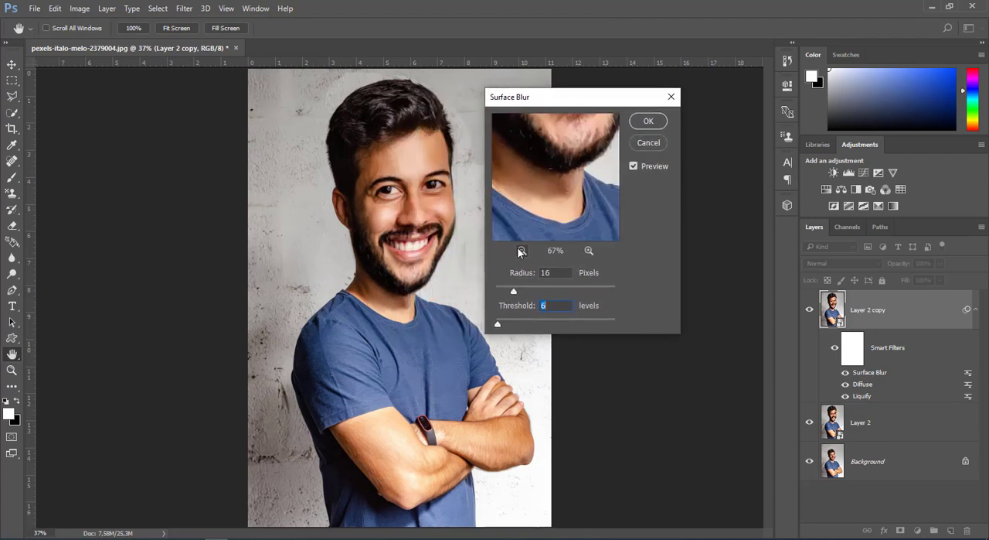
pyautogui.moveTo(589, 178); pyautogui.dragTo(627, 220)
pyautogui.moveTo(513, 291); pyautogui.dragTo(594, 293)
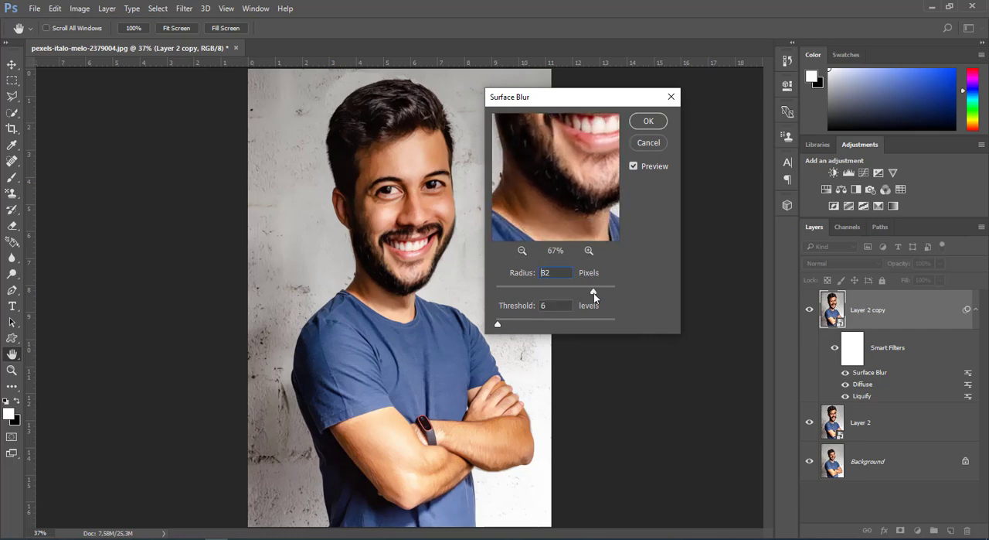
pyautogui.moveTo(498, 324)
pyautogui.mouseDown()
pyautogui.moveTo(517, 323)
pyautogui.moveTo(504, 326)
pyautogui.mouseUp()
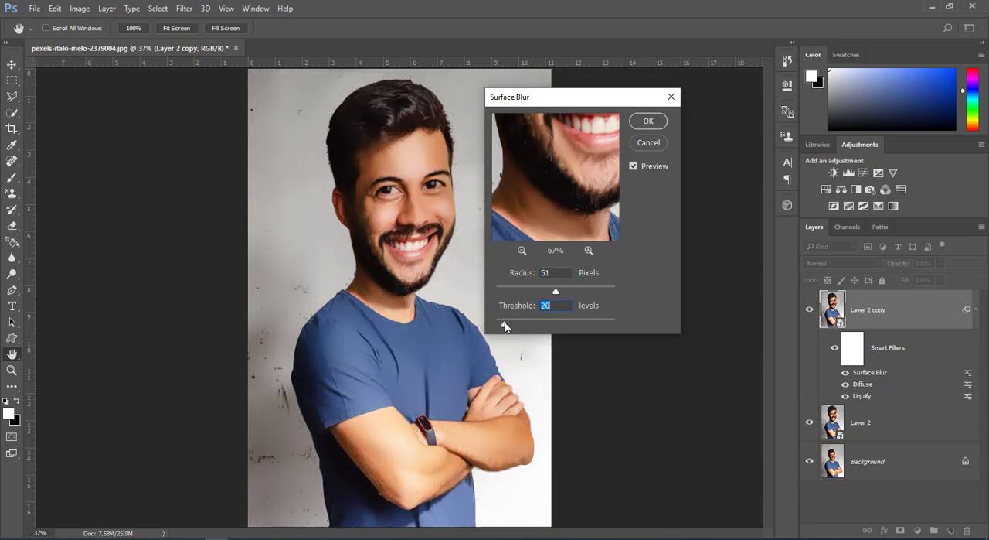
pyautogui.moveTo(558, 291); pyautogui.dragTo(580, 291)
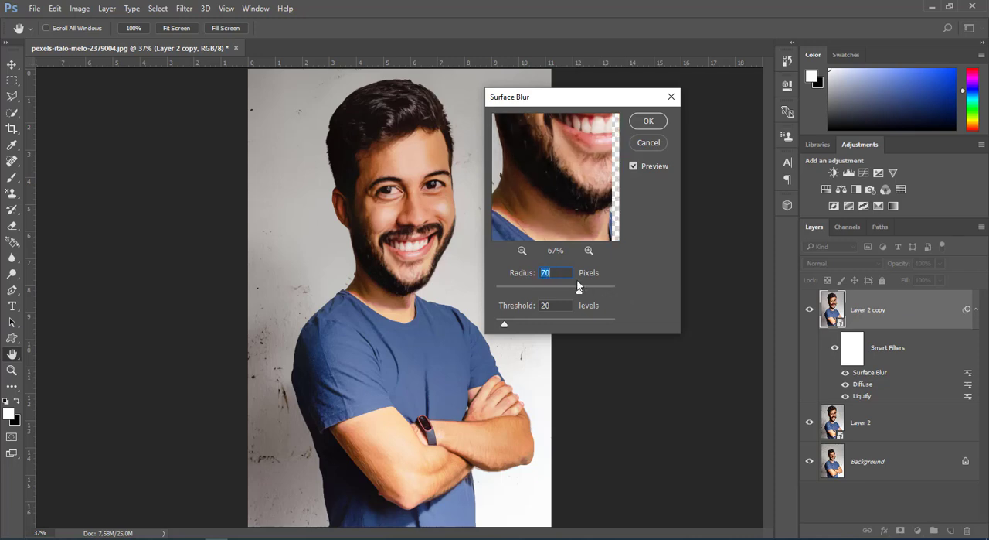
pyautogui.moveTo(505, 324); pyautogui.dragTo(503, 324)
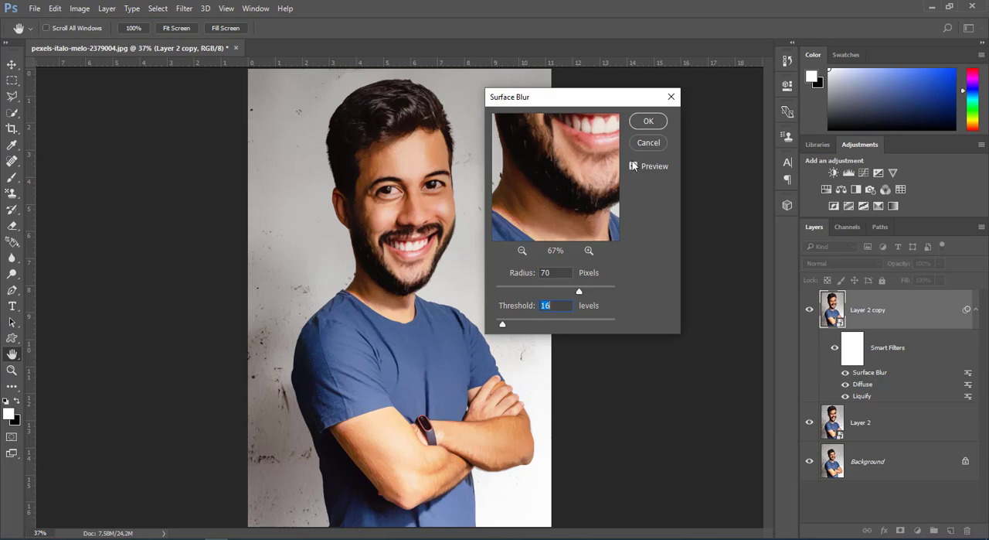
pyautogui.click(648, 122)
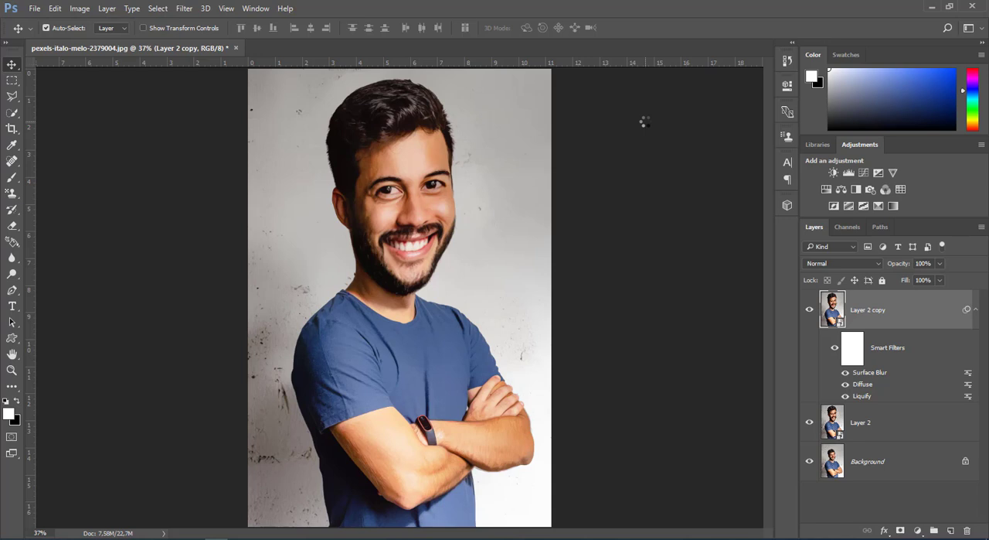
# Step: Apply Reduce Noise to Layer 2 copy with strength 10, preserve details 8%, reduce color noise about 27% and sharpen details 15%
pyautogui.click(185, 9)
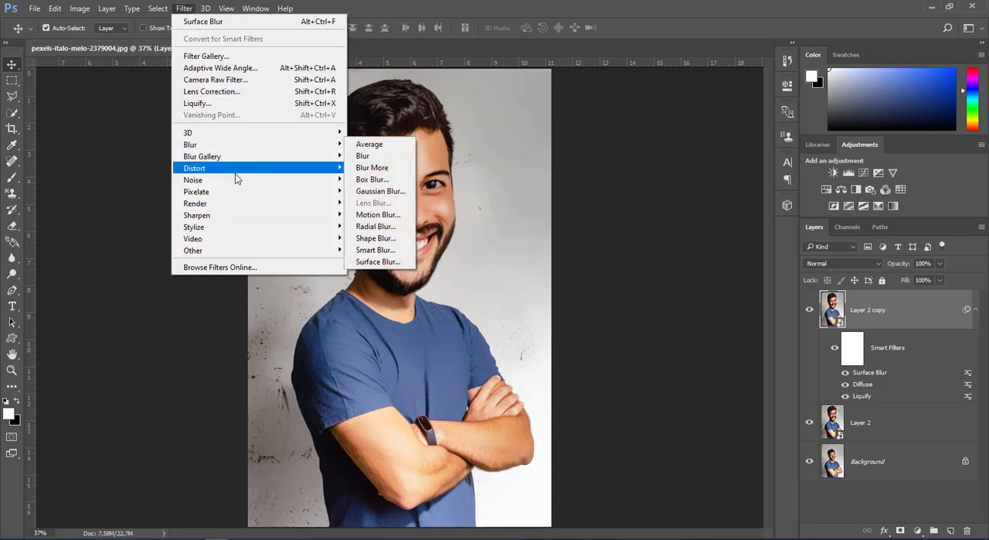
pyautogui.moveTo(293, 186)
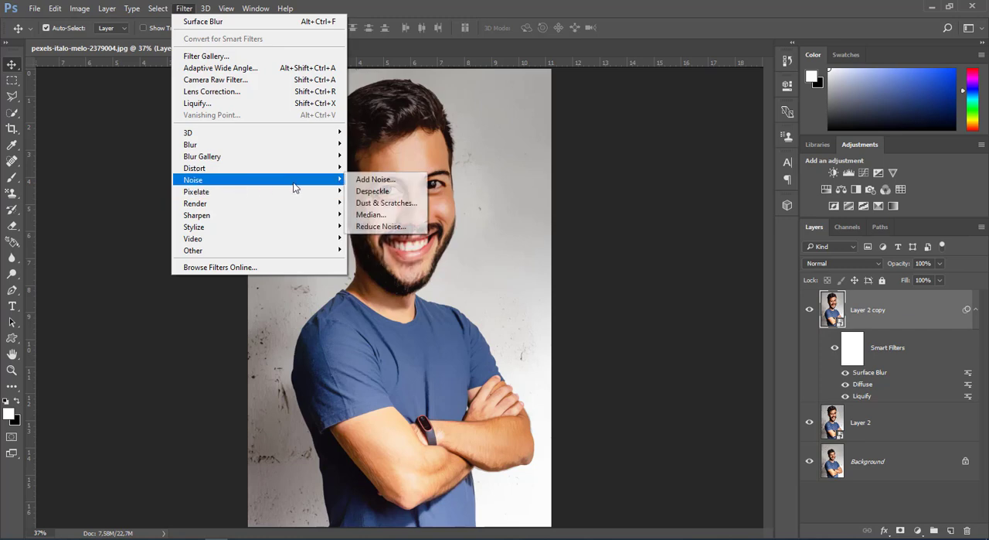
pyautogui.click(372, 227)
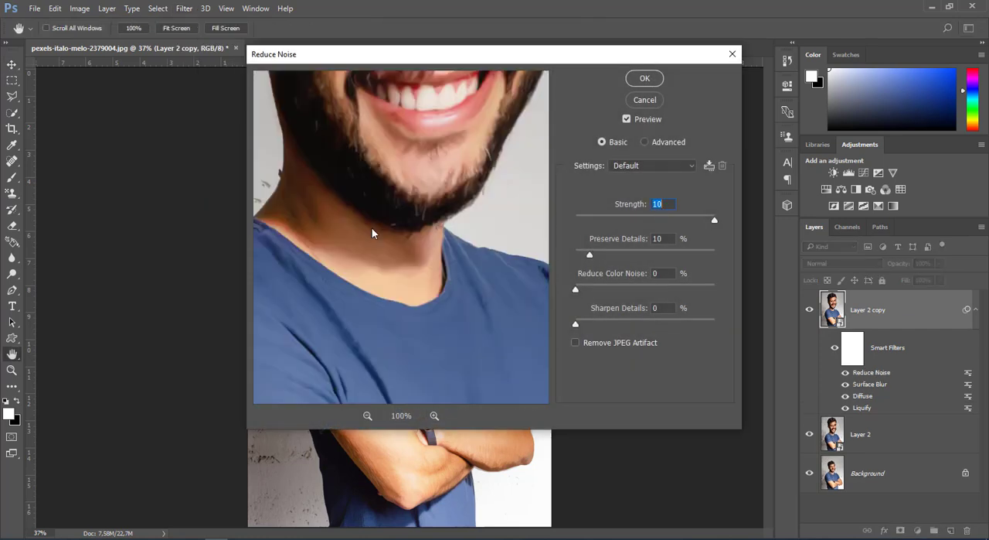
pyautogui.moveTo(481, 208); pyautogui.dragTo(474, 337)
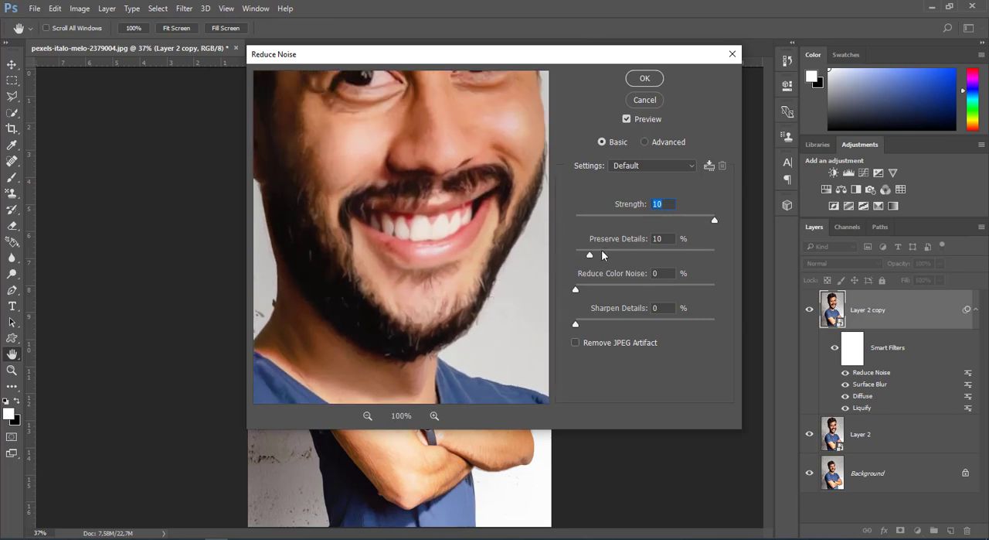
pyautogui.moveTo(602, 250); pyautogui.dragTo(608, 254)
pyautogui.moveTo(576, 288); pyautogui.dragTo(672, 288)
pyautogui.moveTo(576, 321); pyautogui.dragTo(669, 321)
pyautogui.moveTo(688, 255); pyautogui.dragTo(581, 254)
pyautogui.moveTo(671, 289); pyautogui.dragTo(639, 287)
pyautogui.moveTo(668, 323); pyautogui.dragTo(648, 323)
pyautogui.moveTo(632, 324); pyautogui.dragTo(597, 320)
pyautogui.moveTo(641, 289); pyautogui.dragTo(613, 289)
pyautogui.moveTo(581, 254); pyautogui.dragTo(588, 255)
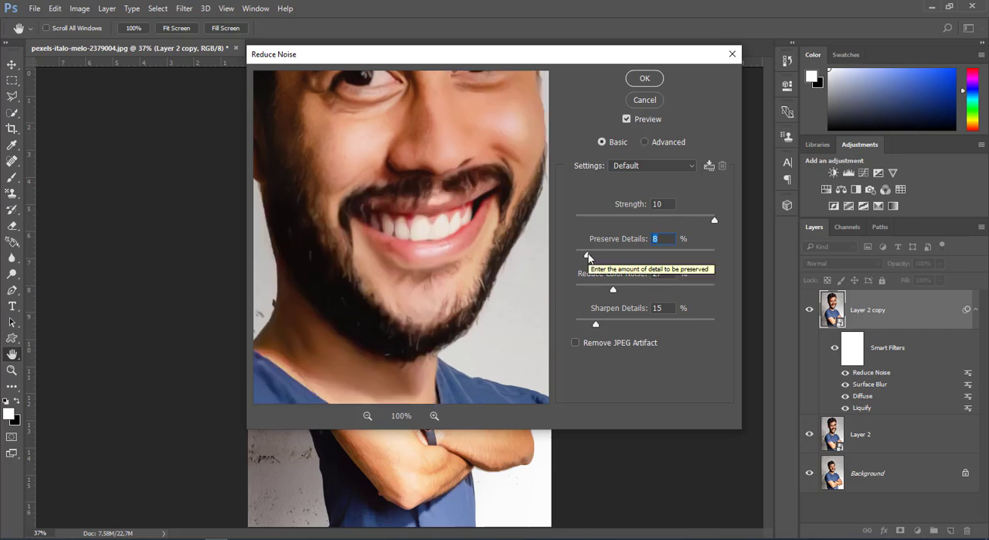
pyautogui.click(644, 79)
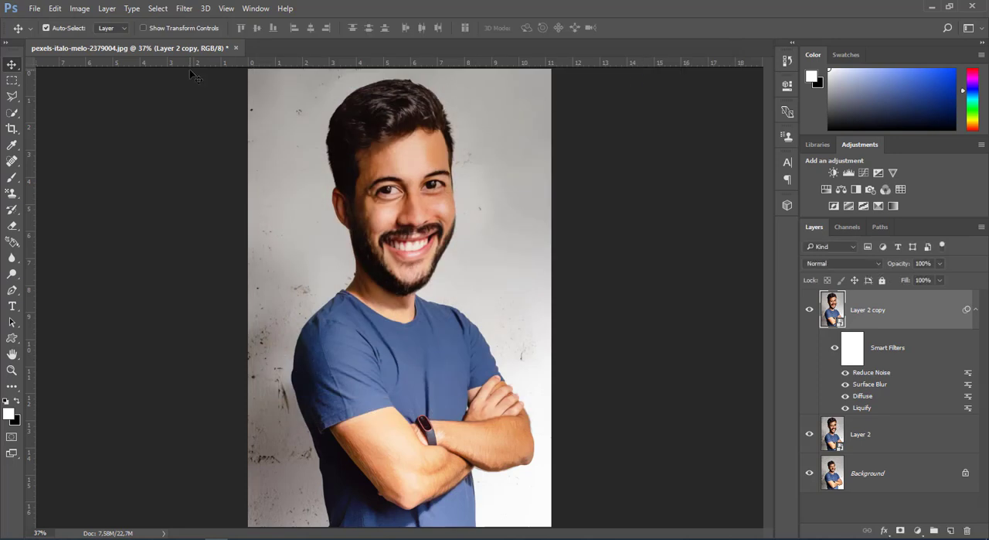
# Step: Start a Smart Sharpen on Layer 2 copy with amount 372%, radius 3.0 px and noise reduction 86%, judging the effect on the face
pyautogui.click(186, 9)
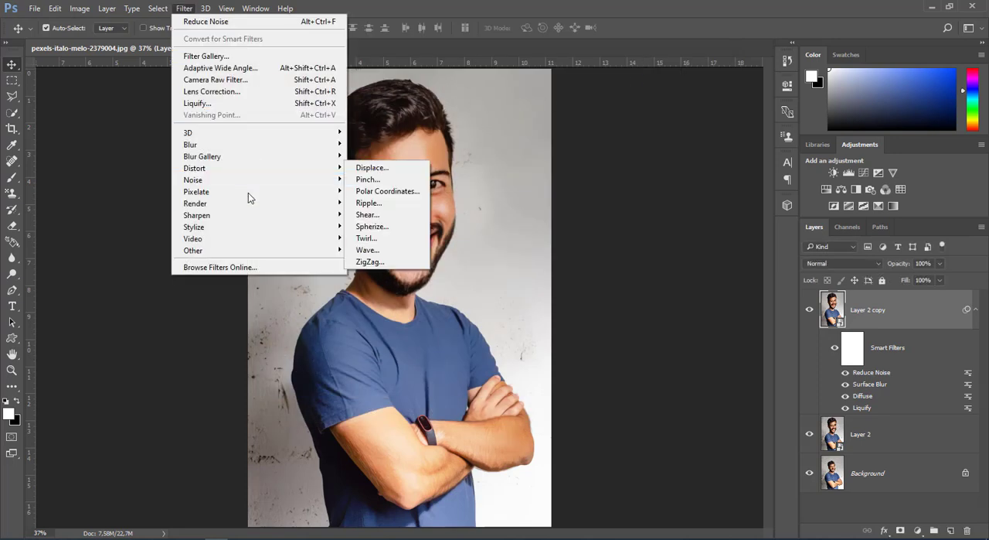
pyautogui.moveTo(249, 219)
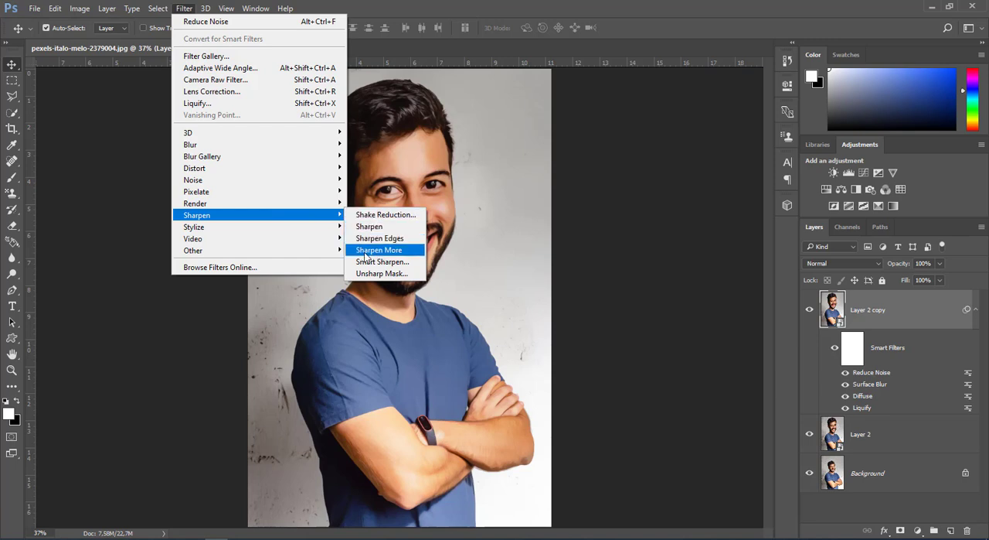
pyautogui.click(364, 262)
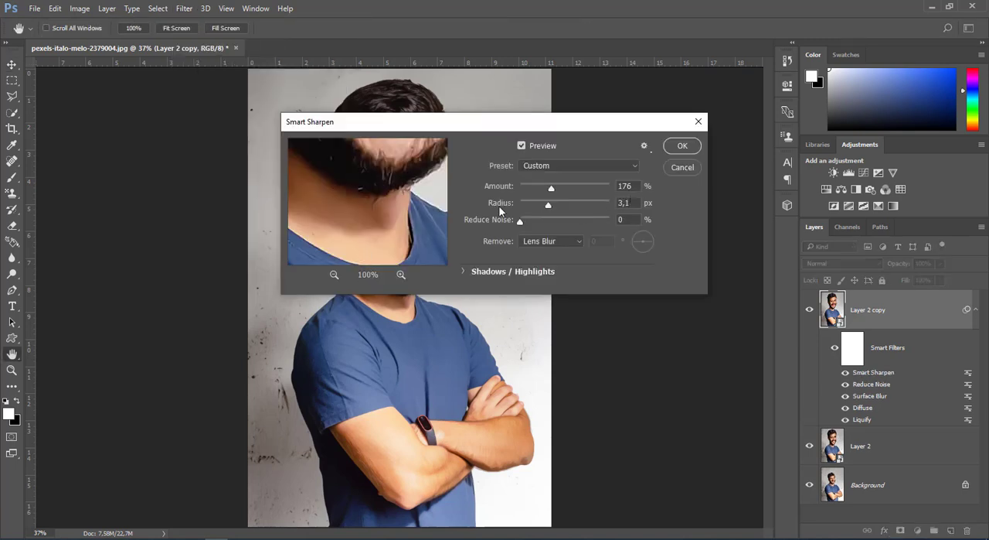
pyautogui.moveTo(404, 155); pyautogui.dragTo(327, 255)
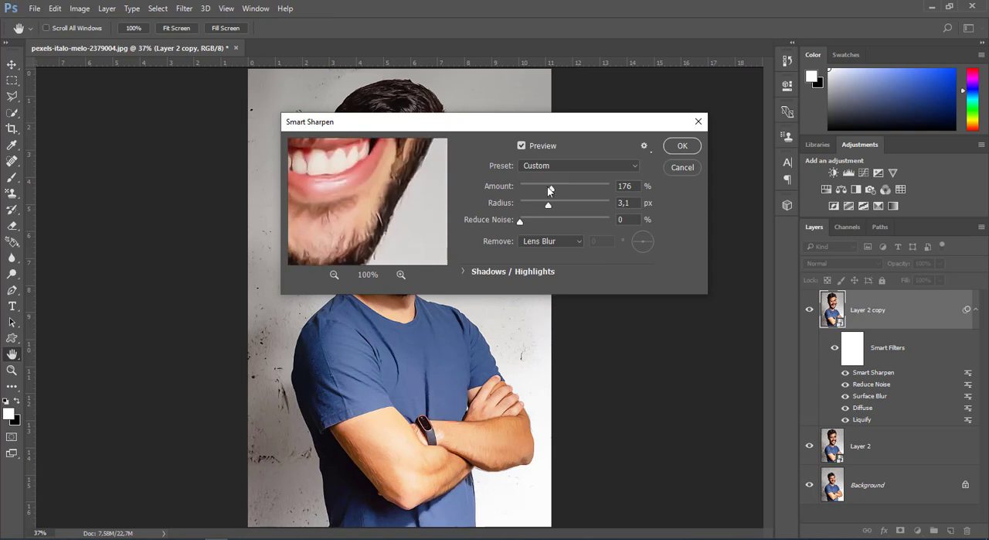
pyautogui.moveTo(551, 188); pyautogui.dragTo(610, 189)
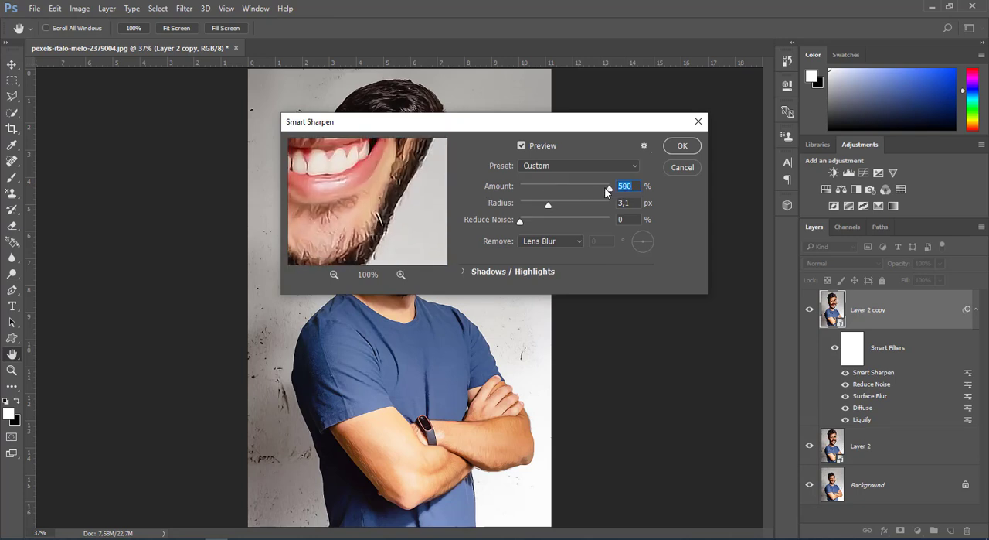
pyautogui.moveTo(377, 173); pyautogui.dragTo(370, 272)
pyautogui.moveTo(364, 239); pyautogui.dragTo(391, 231)
pyautogui.moveTo(610, 190); pyautogui.dragTo(598, 230)
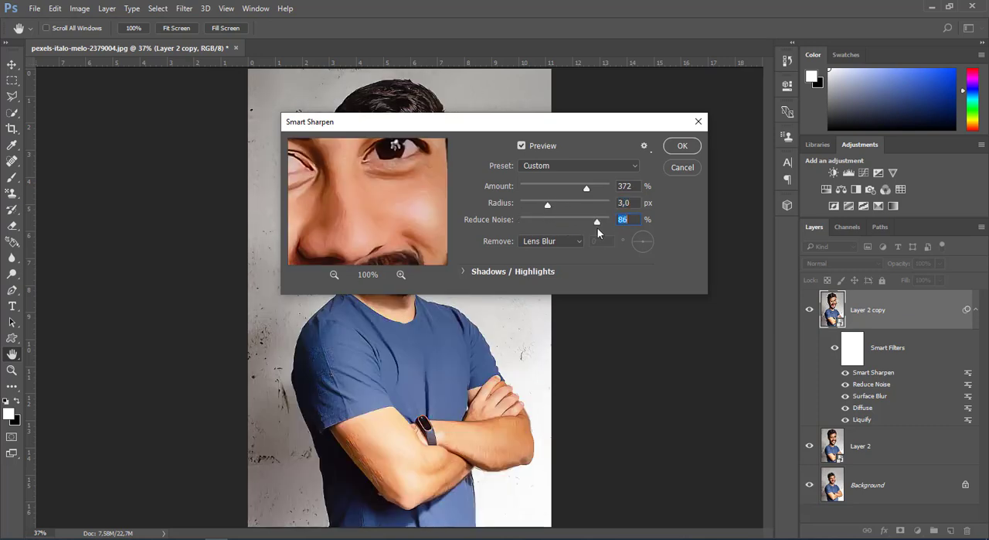
# Step: Set the Smart Sharpen radius to 0.2 px and its noise reduction to 4%, and apply the filter
pyautogui.click(335, 274)
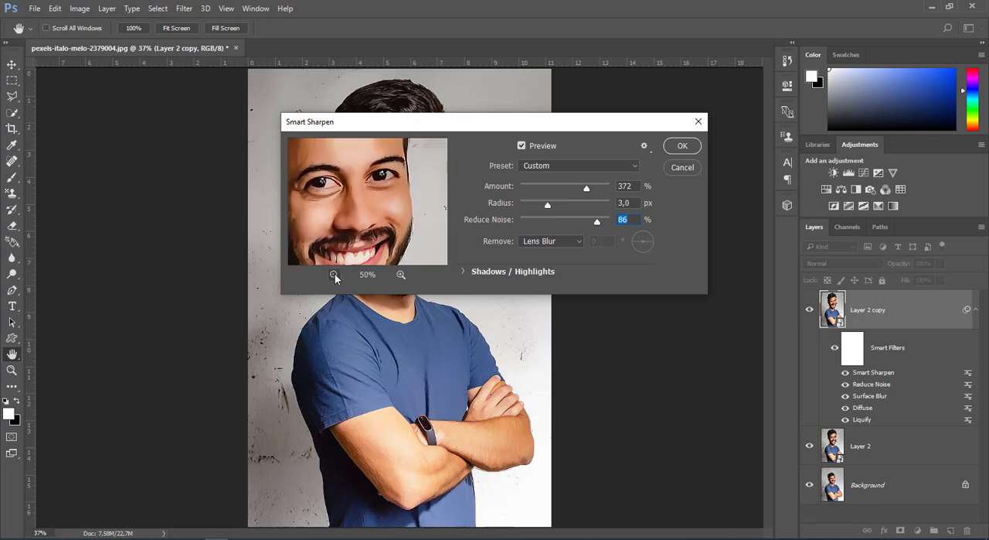
pyautogui.click(334, 273)
pyautogui.click(335, 274)
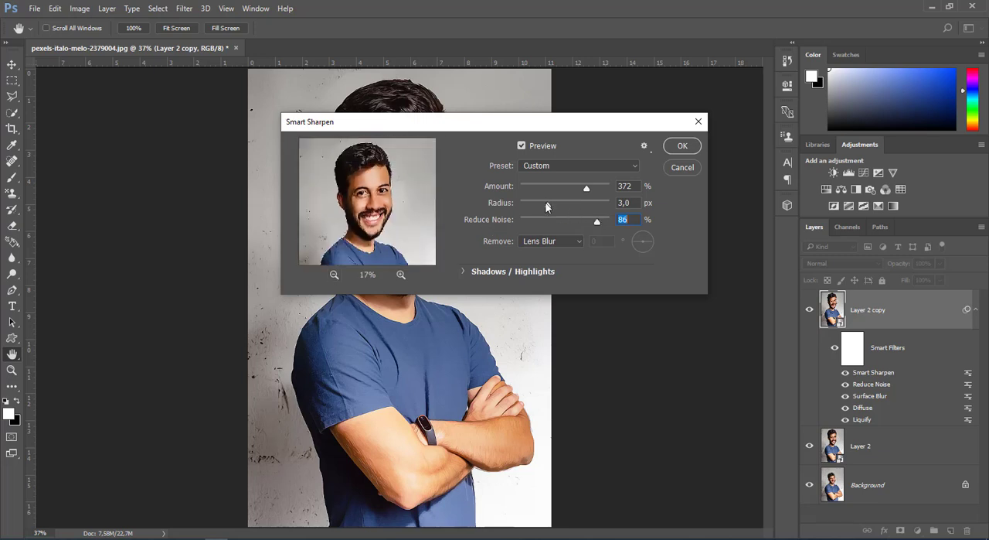
pyautogui.click(522, 204)
pyautogui.click(401, 273)
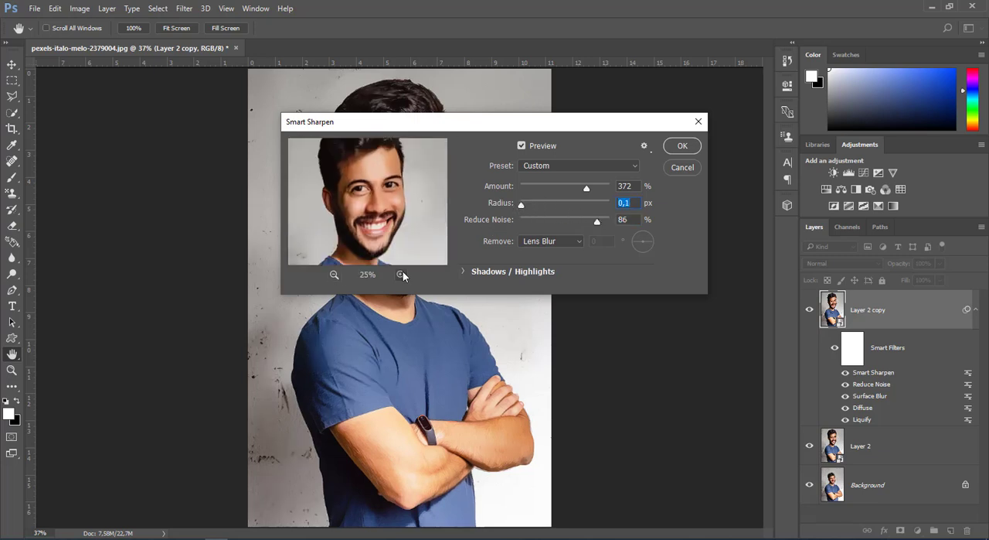
pyautogui.click(401, 274)
pyautogui.click(523, 203)
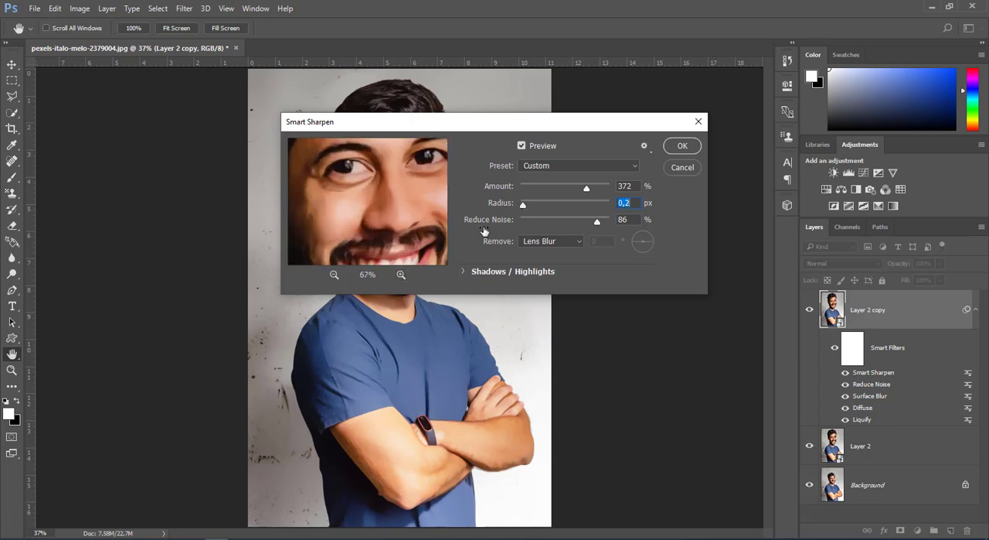
pyautogui.click(335, 274)
pyautogui.moveTo(600, 221); pyautogui.dragTo(523, 223)
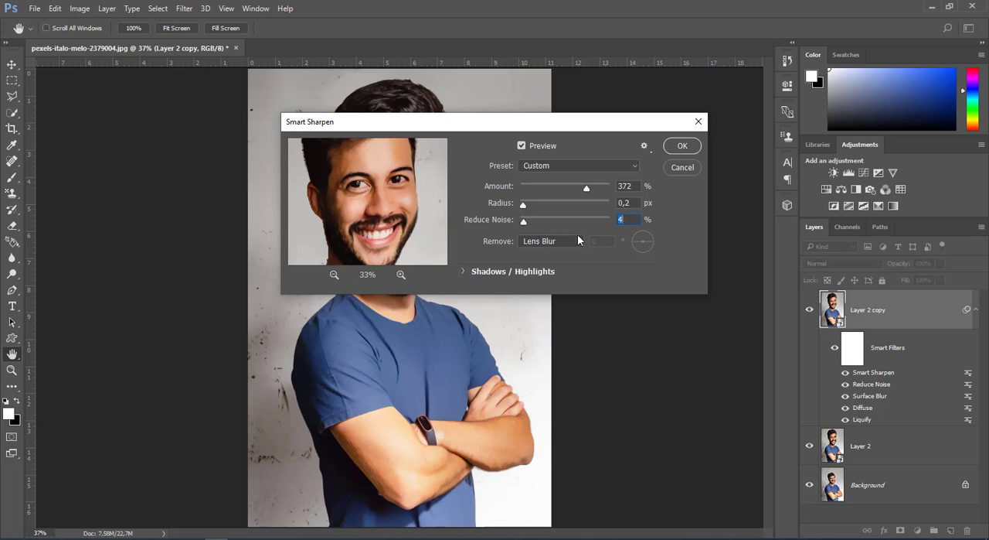
pyautogui.moveTo(638, 186); pyautogui.dragTo(615, 189)
pyautogui.click(680, 147)
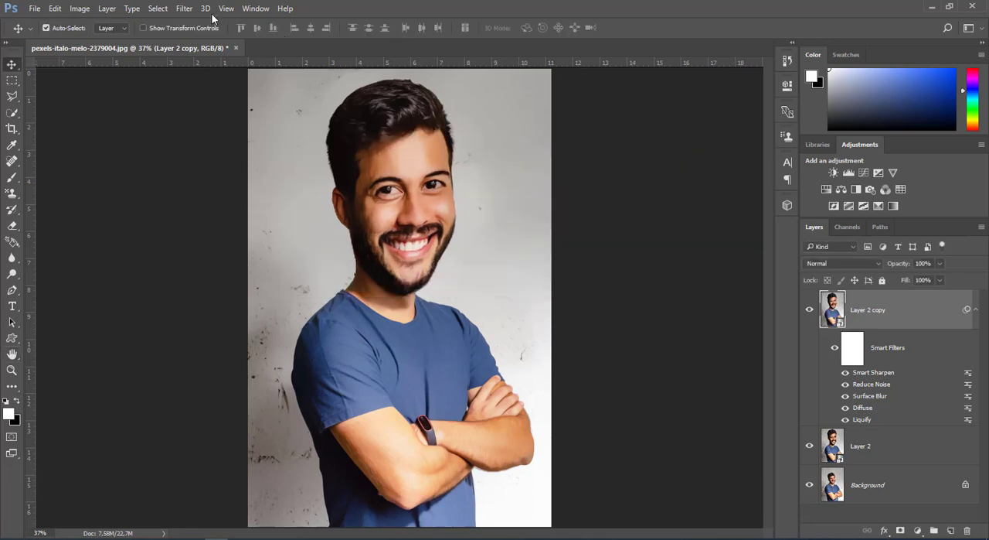
# Step: Apply a High Pass filter to Layer 2 copy with a radius of 3.0 pixels
pyautogui.click(188, 10)
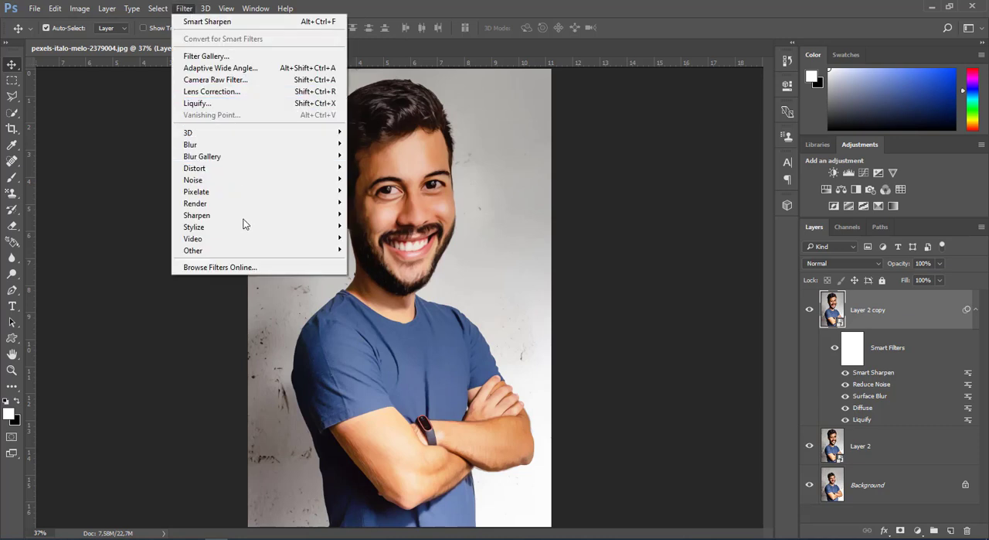
pyautogui.moveTo(252, 252)
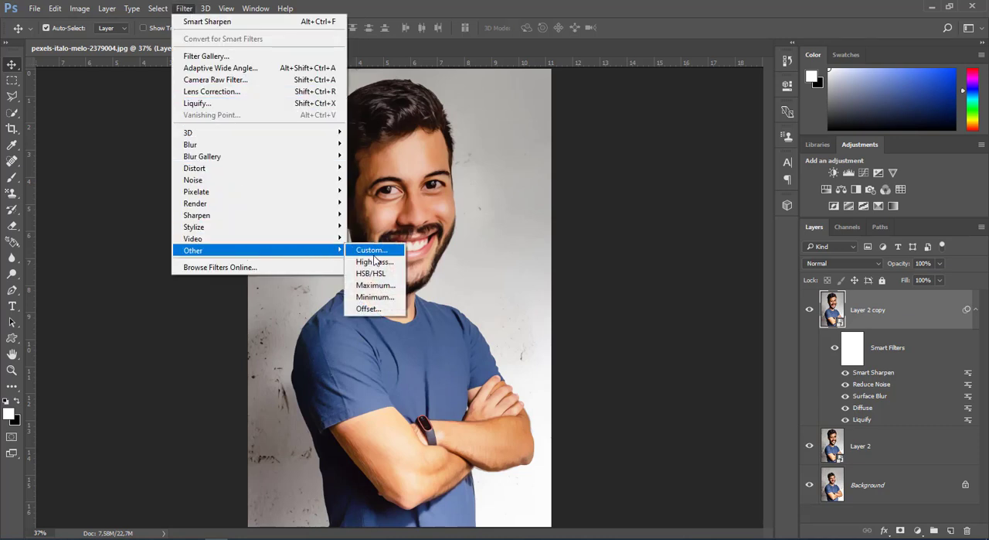
pyautogui.click(376, 261)
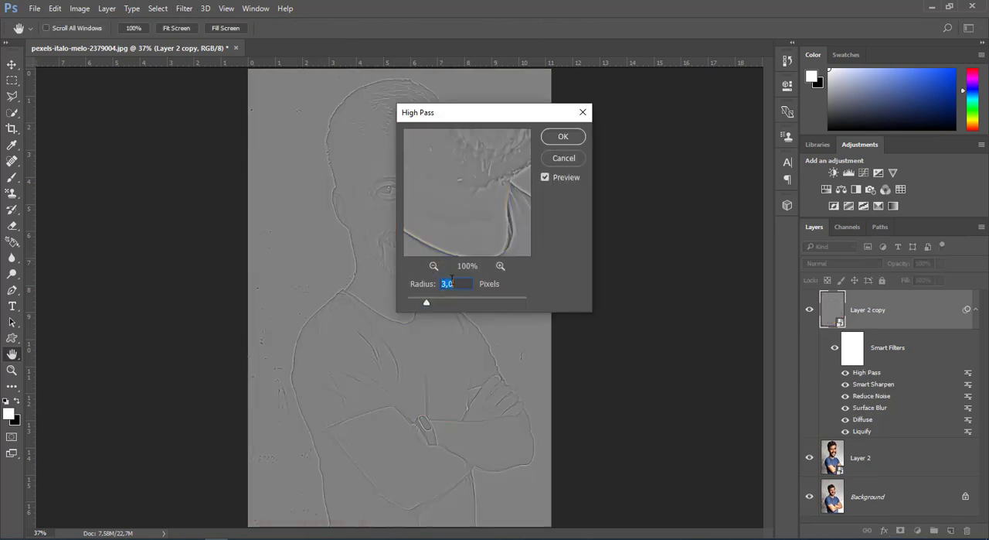
pyautogui.click(563, 137)
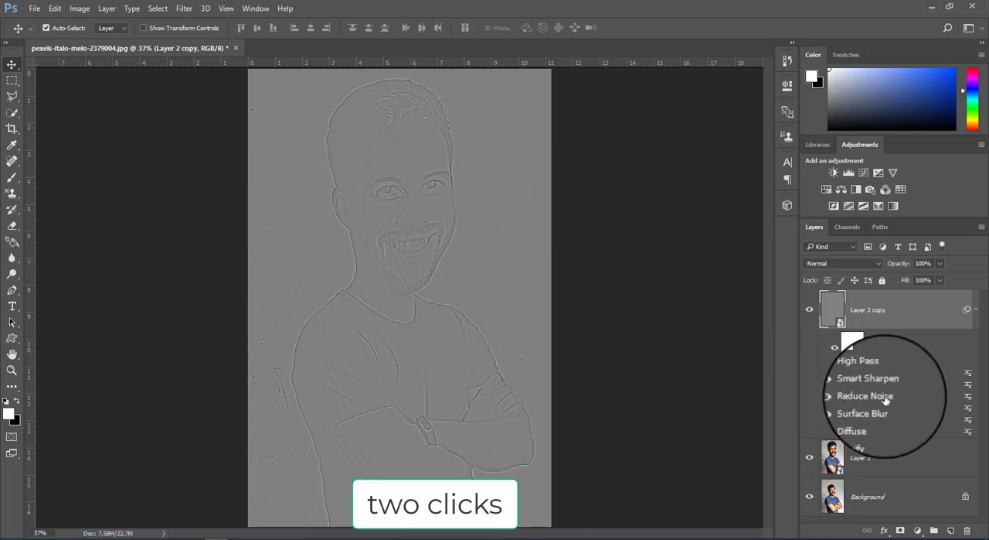
# Step: Set the High Pass smart filter's blending mode to Overlay and collapse the smart filter list of Layer 2 copy
pyautogui.doubleClick(969, 375)
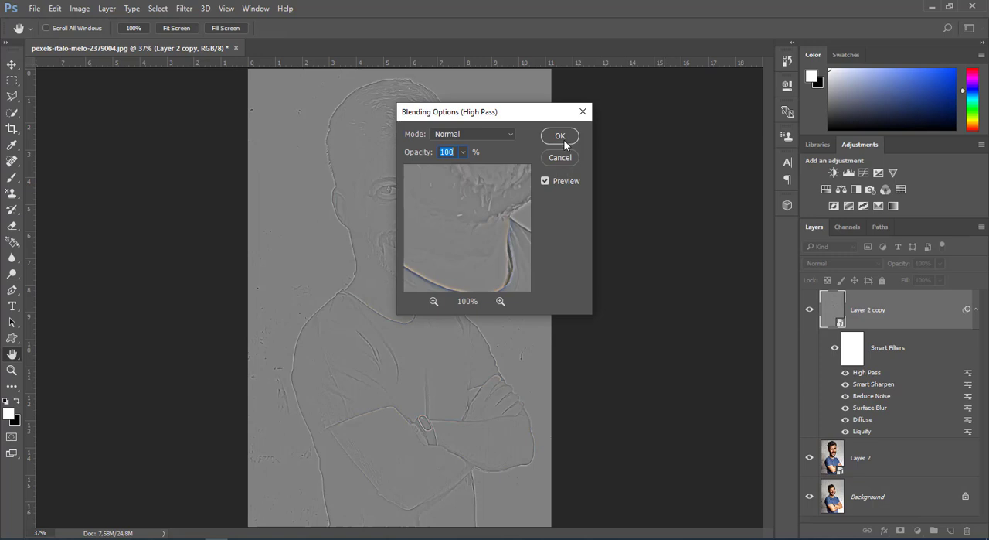
pyautogui.click(500, 136)
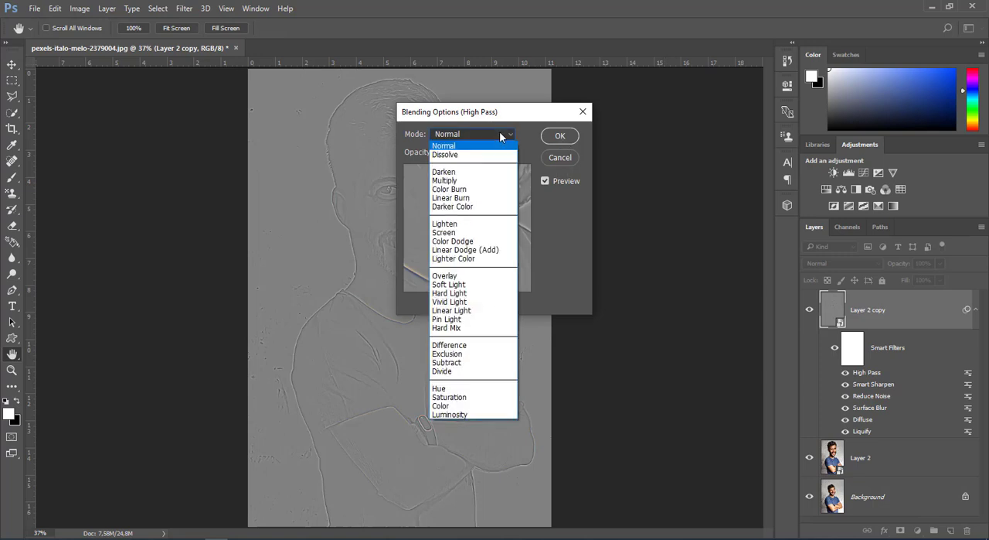
pyautogui.click(475, 282)
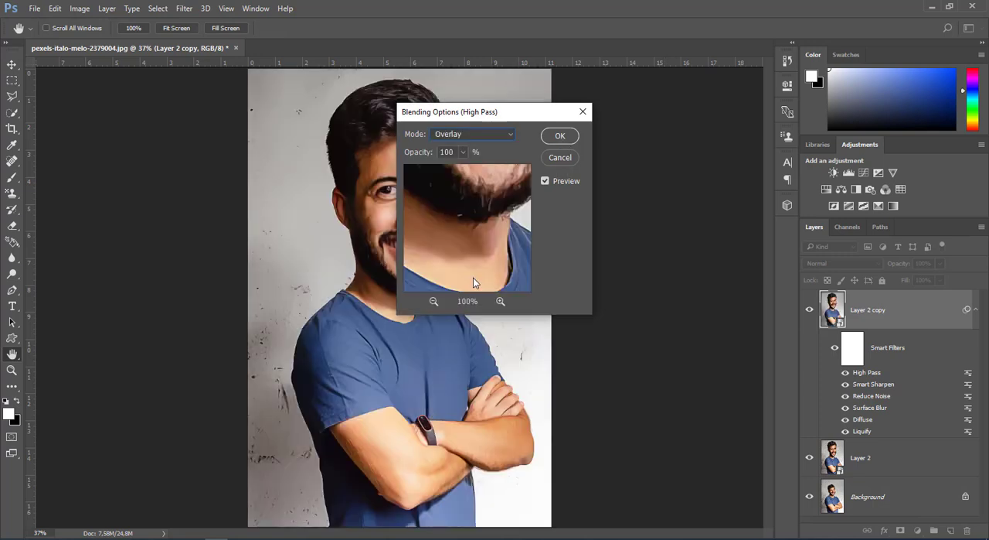
pyautogui.click(560, 136)
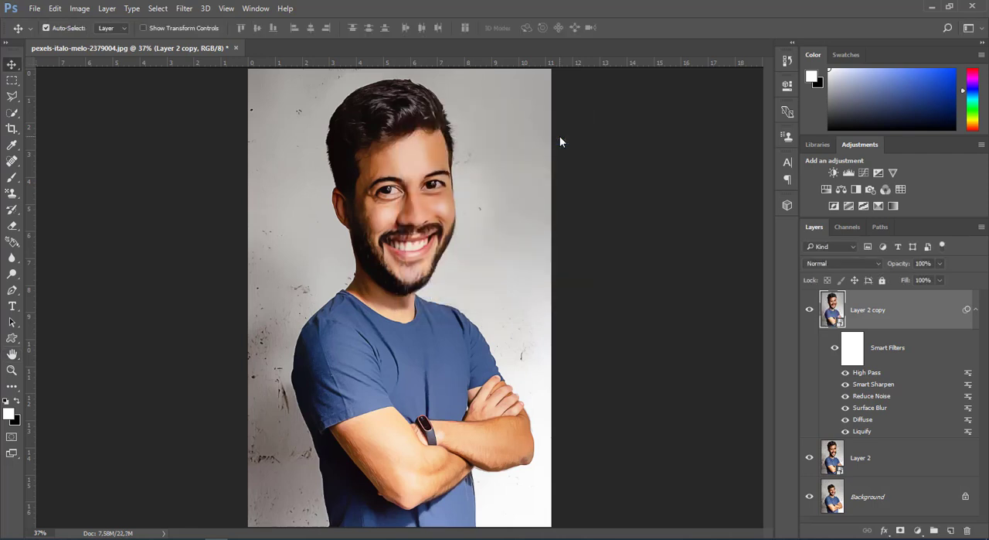
pyautogui.click(976, 310)
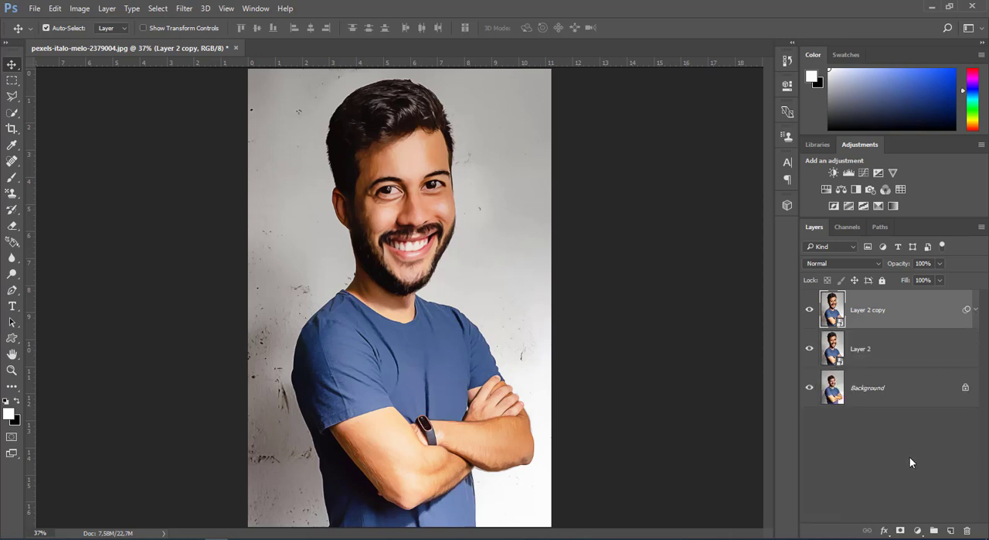
# Step: Add a Levels adjustment layer above Layer 2 copy with the black input at 10 and the white input at 246
pyautogui.click(916, 529)
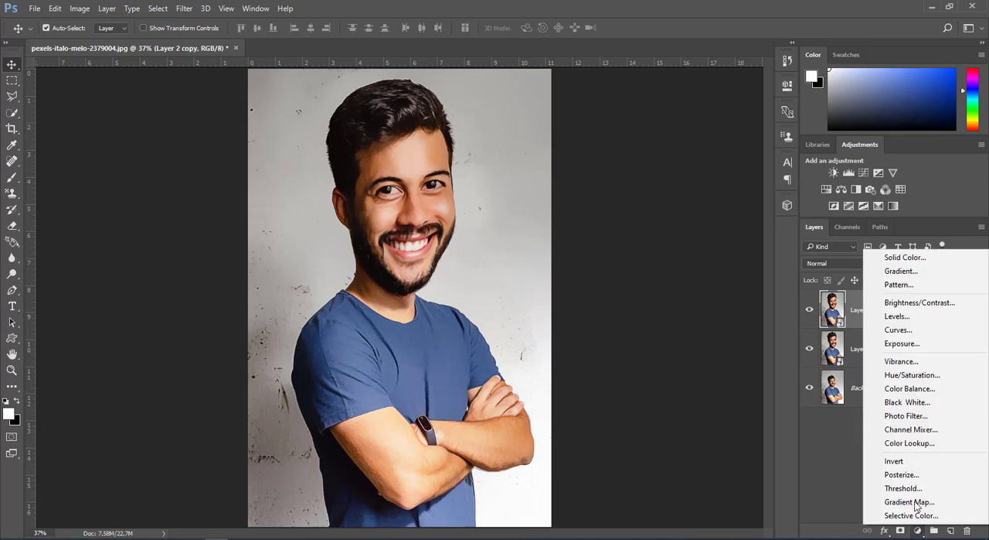
pyautogui.click(917, 315)
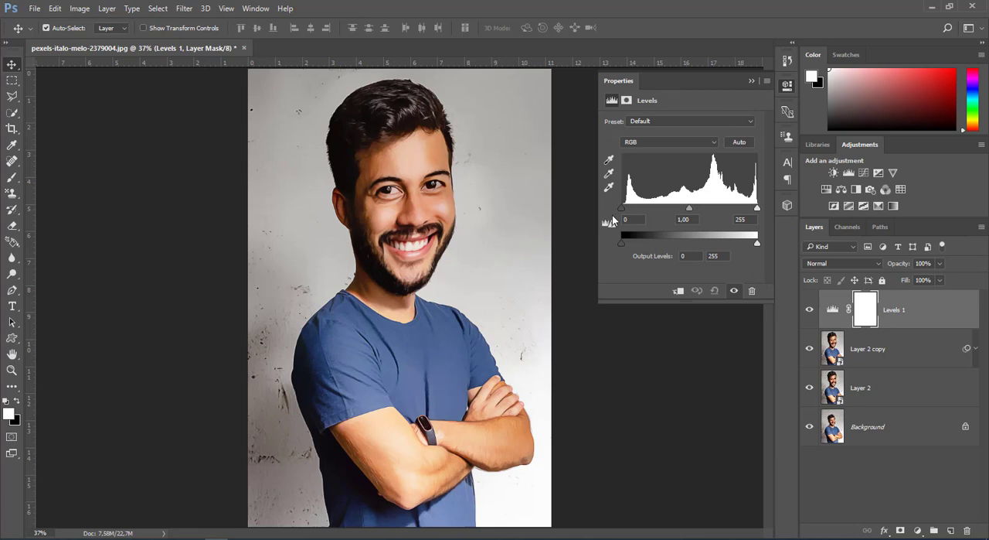
pyautogui.moveTo(621, 209); pyautogui.dragTo(627, 210)
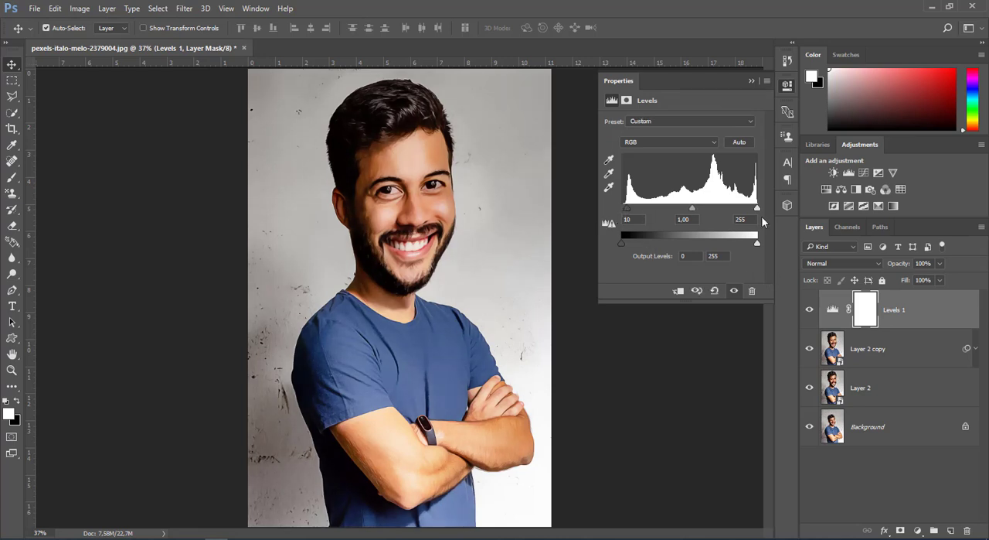
pyautogui.moveTo(758, 210)
pyautogui.mouseDown()
pyautogui.moveTo(740, 210)
pyautogui.moveTo(754, 212)
pyautogui.mouseUp()
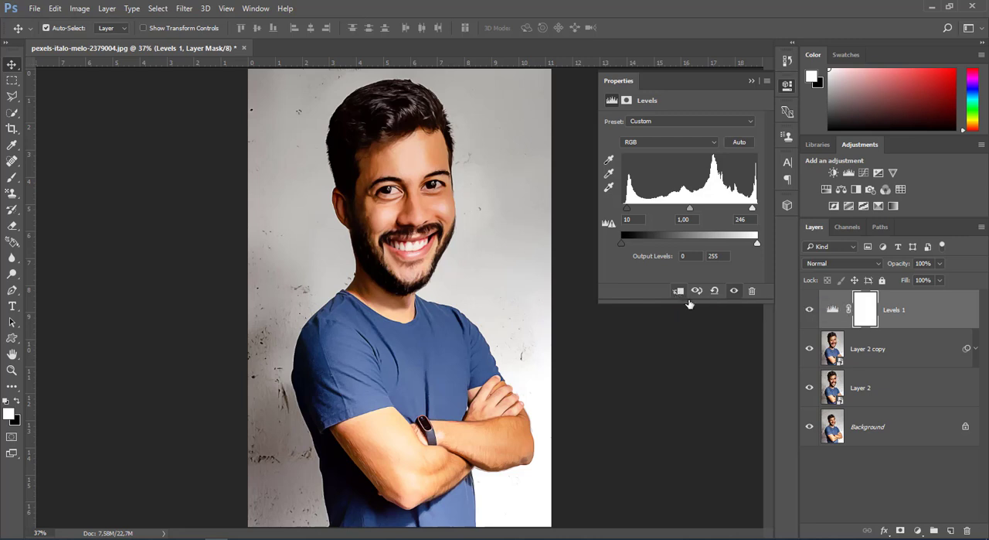
# Step: Add a Vibrance adjustment layer with vibrance +18 and saturation +3, and clip it to the Levels layer
pyautogui.click(917, 532)
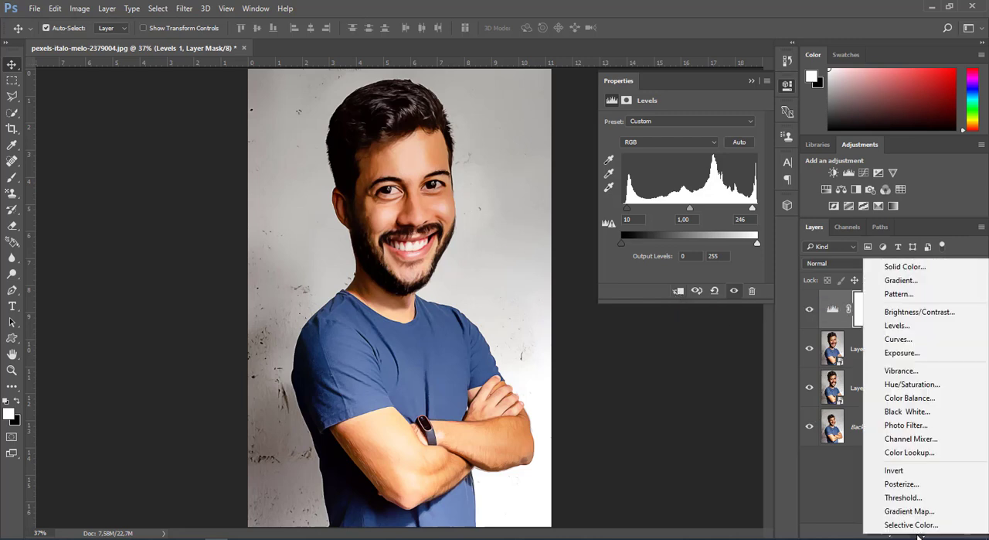
pyautogui.click(902, 370)
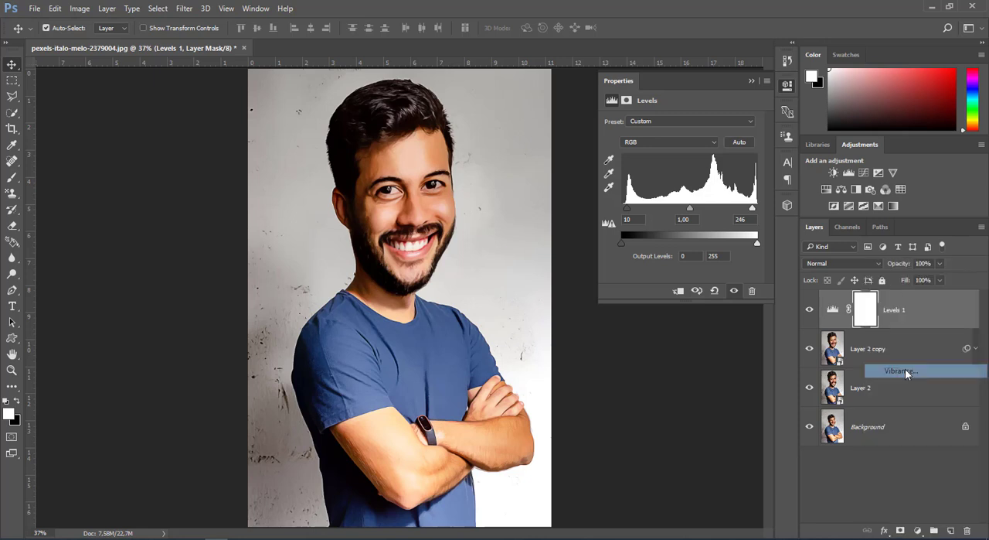
pyautogui.moveTo(681, 134); pyautogui.dragTo(682, 159)
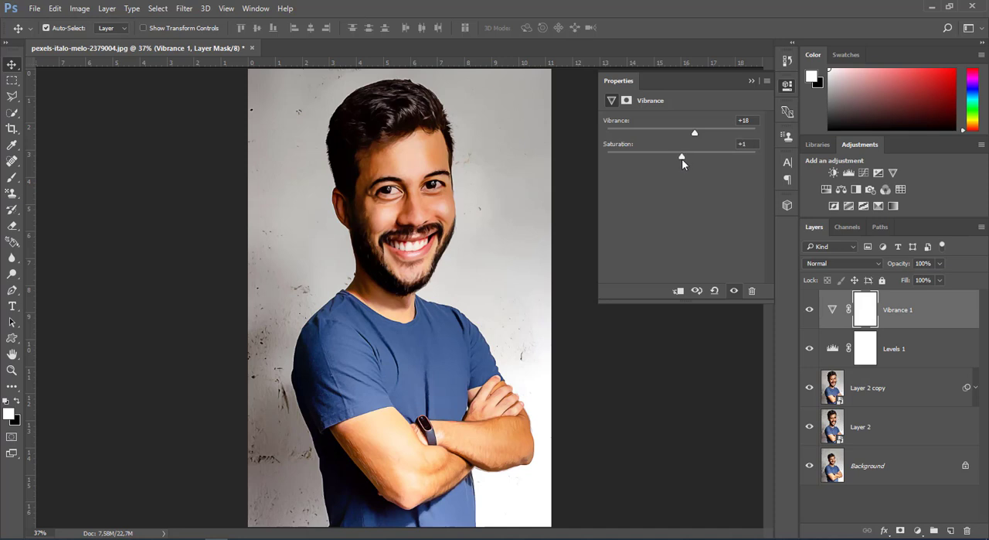
pyautogui.click(680, 291)
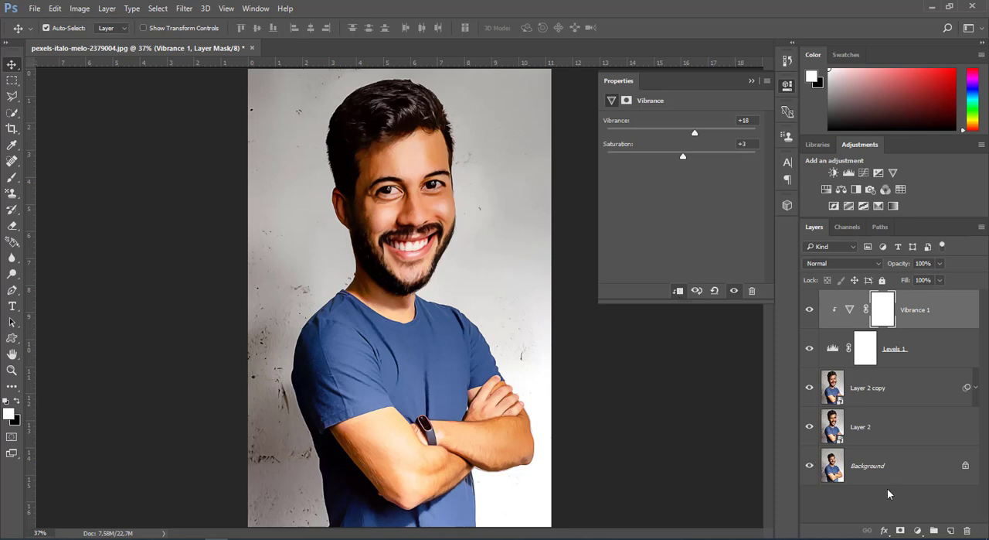
# Step: Add a Color Balance adjustment layer above the Vibrance layer and adjust the color sliders of its midtones
pyautogui.click(916, 529)
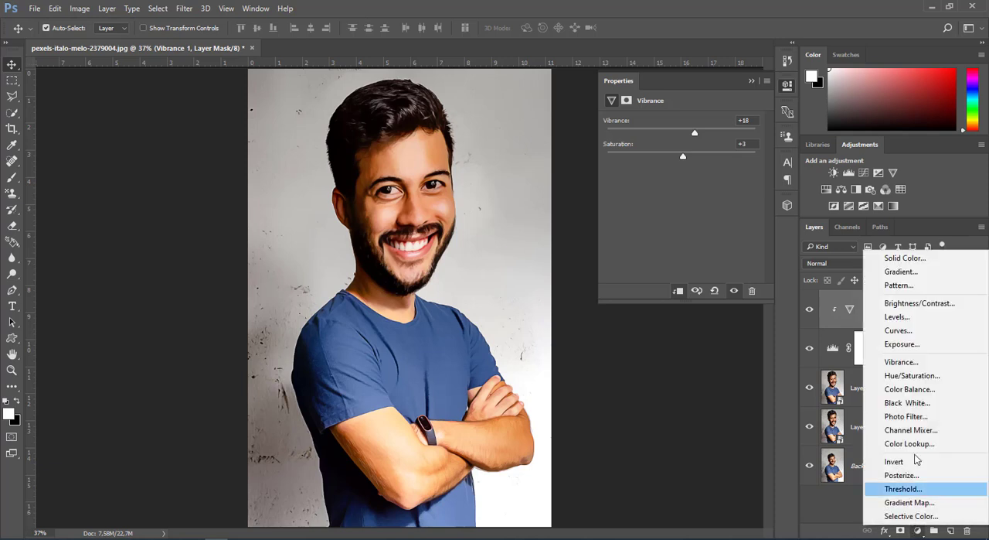
pyautogui.click(915, 394)
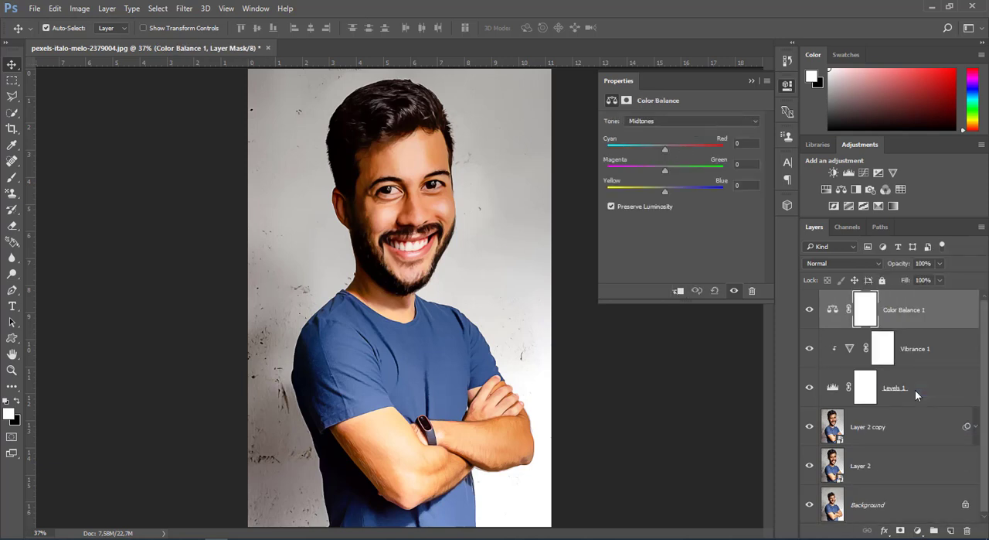
pyautogui.moveTo(668, 147); pyautogui.dragTo(663, 194)
# Step: Set the Color Balance shadows to Cyan-Red +4, Magenta-Green -9 and Yellow-Blue -13
pyautogui.click(699, 125)
pyautogui.click(697, 133)
pyautogui.click(663, 150)
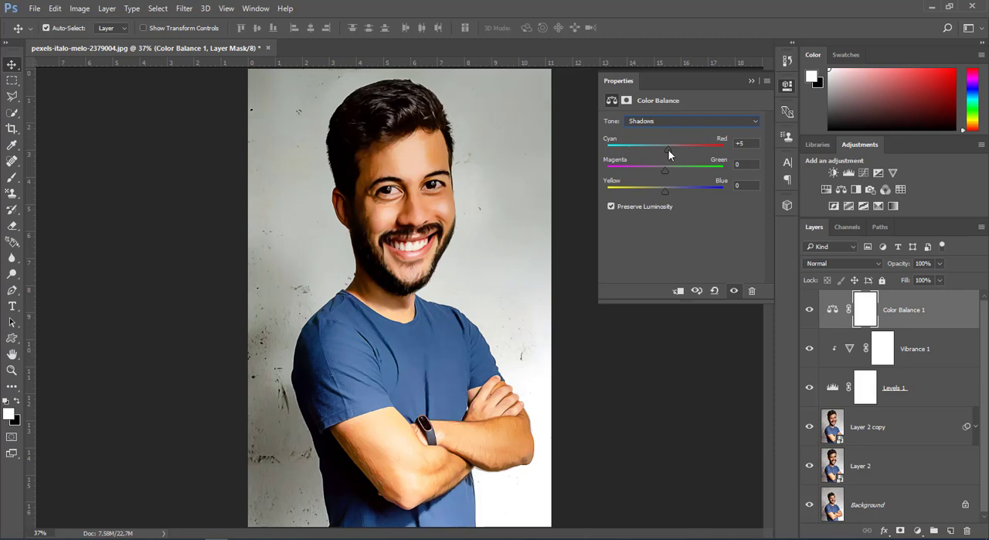
pyautogui.moveTo(664, 167); pyautogui.dragTo(659, 192)
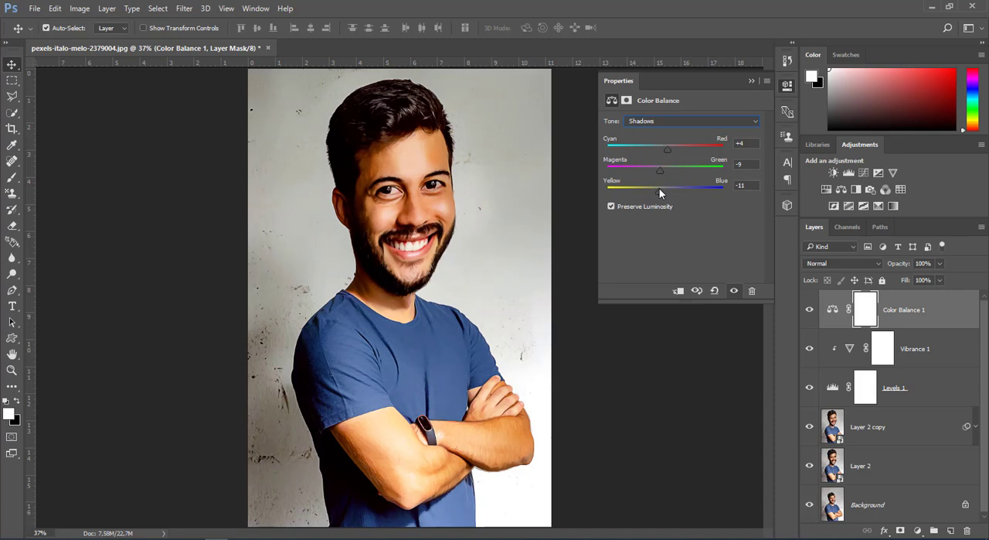
# Step: Set the Color Balance highlights to Cyan-Red +2, Magenta-Green -3 and Yellow-Blue +21, and clip the adjustment to the layers below
pyautogui.click(712, 121)
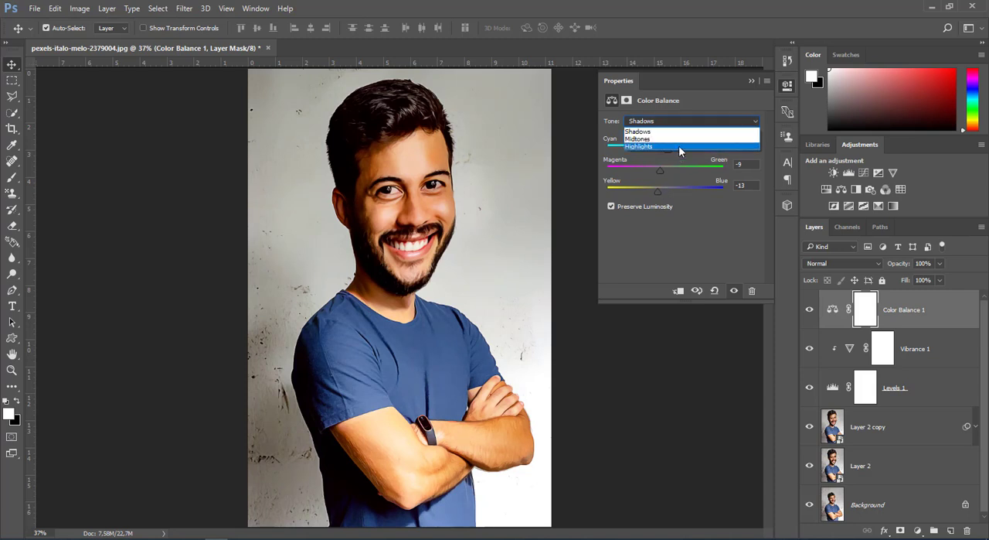
pyautogui.click(673, 143)
pyautogui.moveTo(666, 147); pyautogui.dragTo(678, 194)
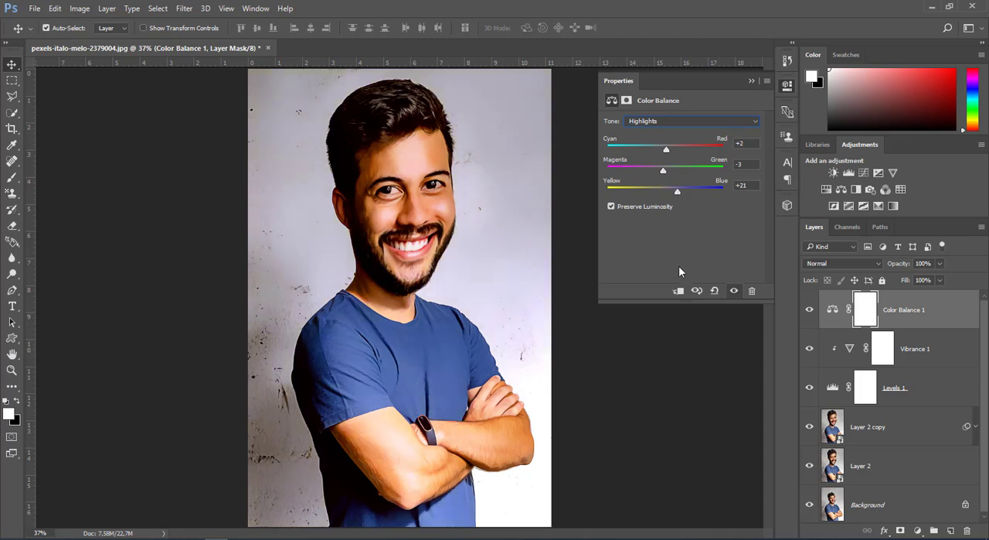
pyautogui.click(678, 290)
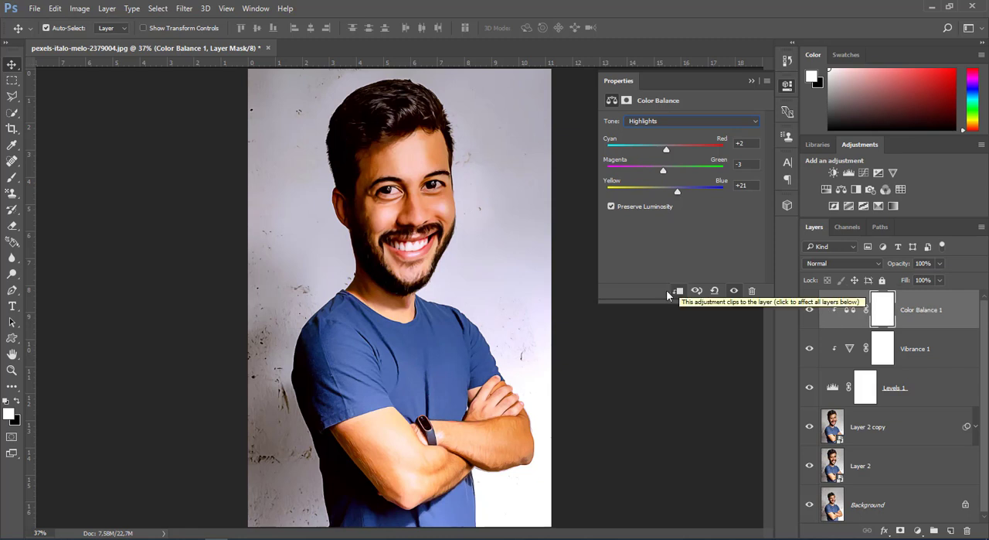
pyautogui.click(752, 81)
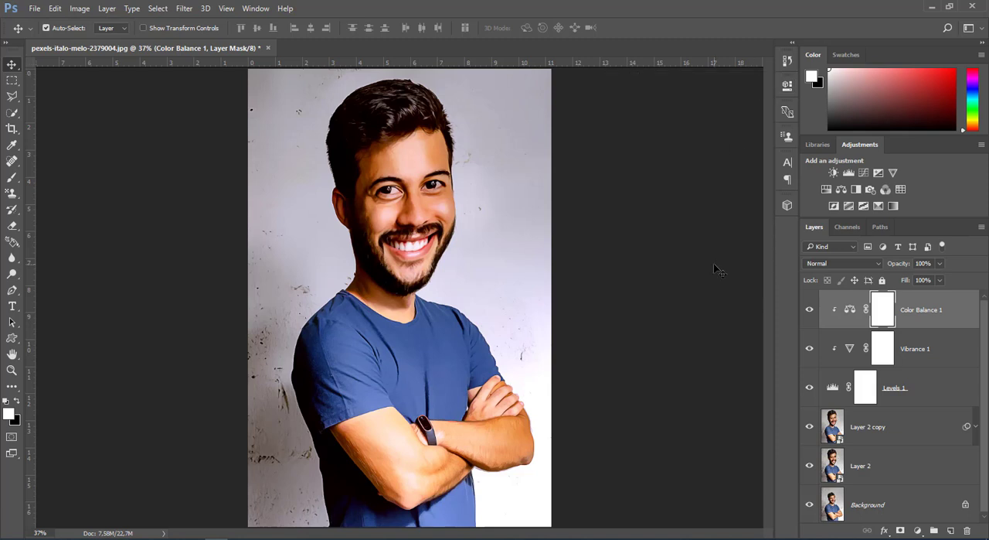
pyautogui.press('ctrl')
pyautogui.hotkey('ctrl', '+')
pyautogui.hotkey('ctrl', '+')
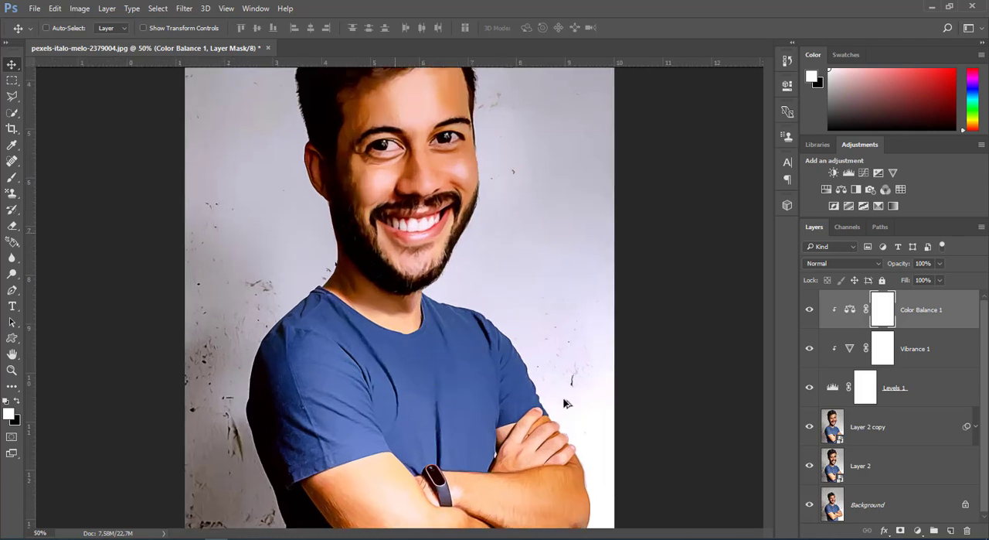